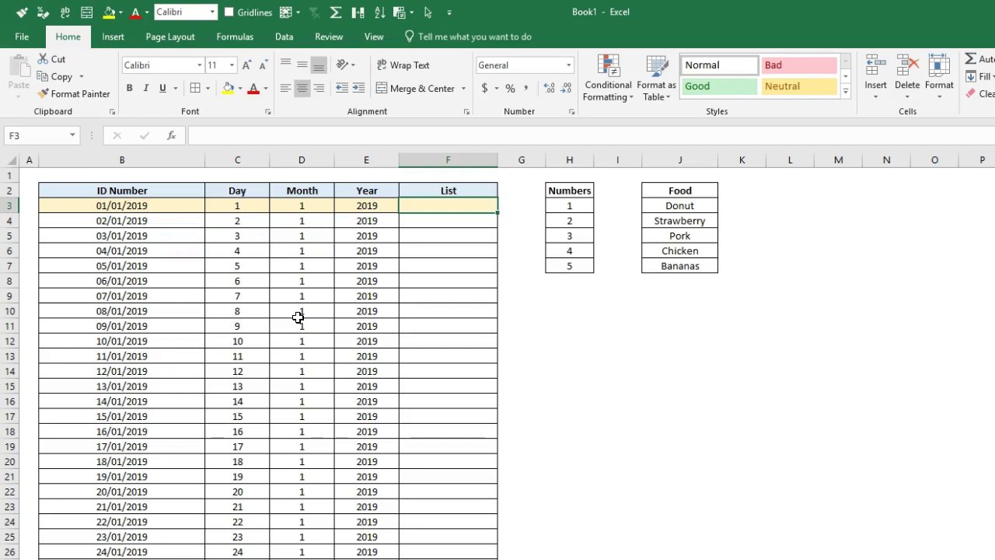
- Rename the List column header in F2 to "Number"
click(451, 191)
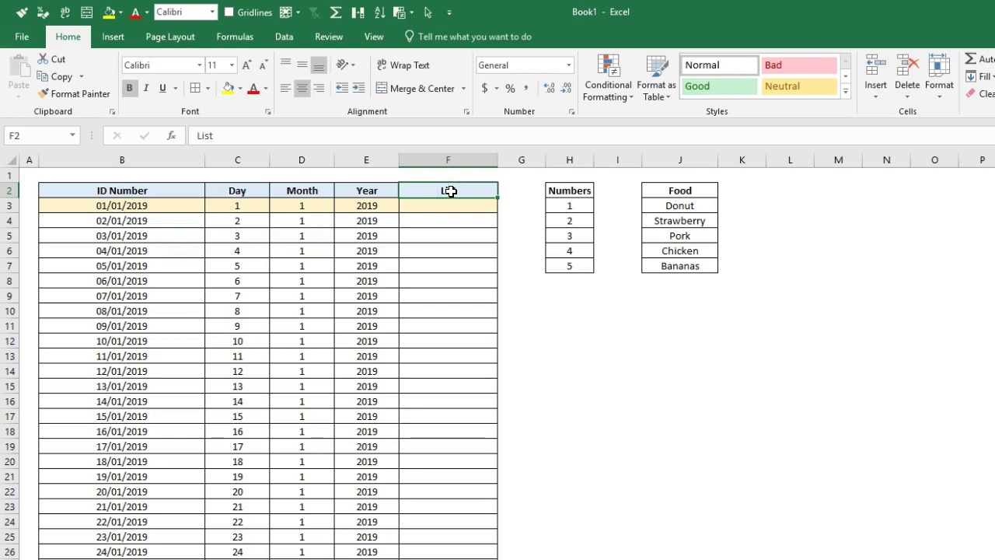
text(Number)
key(Return)
- Enter 1, 2, 34, 5, 6, 4, 32, 32 and 5 down the Number column in F3:F11
text(1 2 34 5 6 4 32 32 5)
key(ctrl+Return)
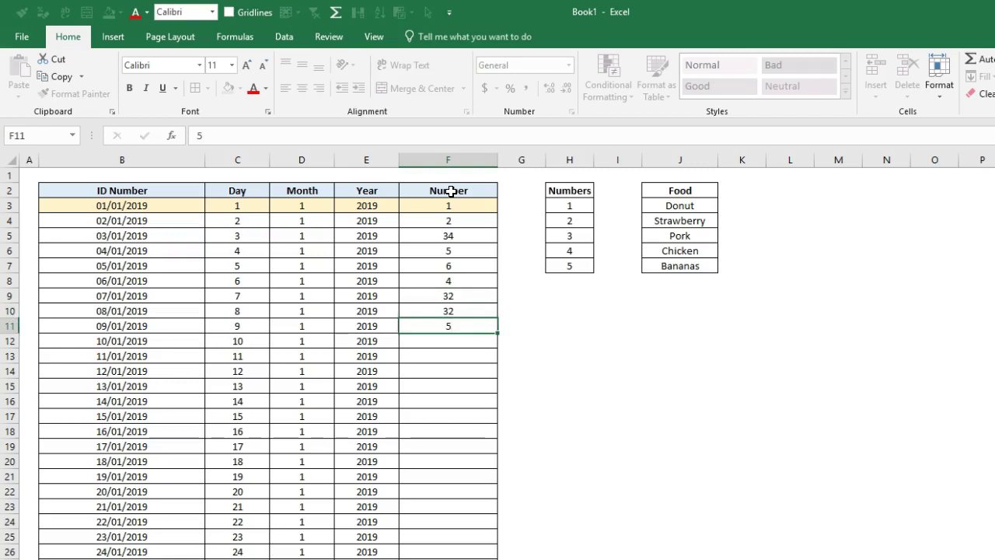
key(Return)
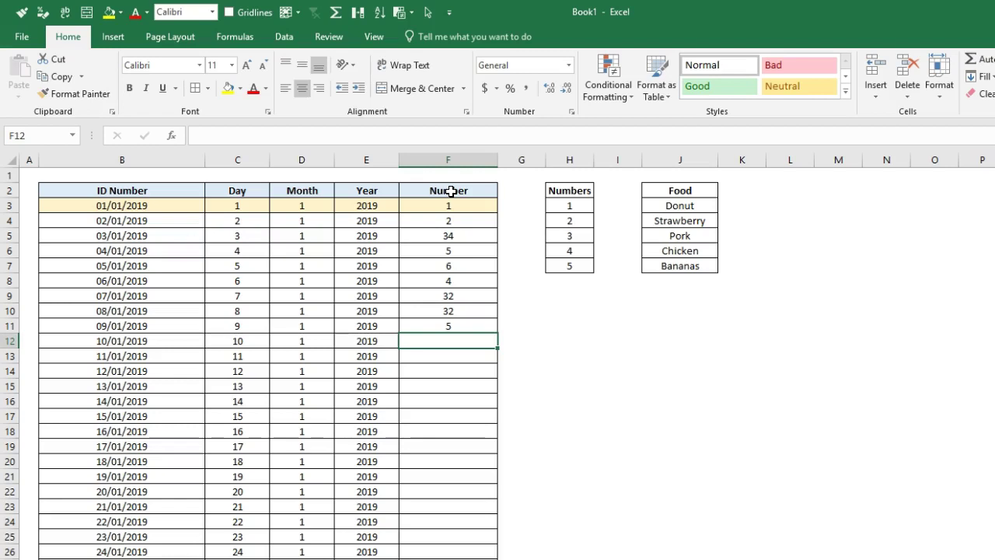
- Enter a person's first name in F12 and the numbers 1, 23, 4, 5, 7, 8, 6, 5 and 3 in F13:F21
text(J)
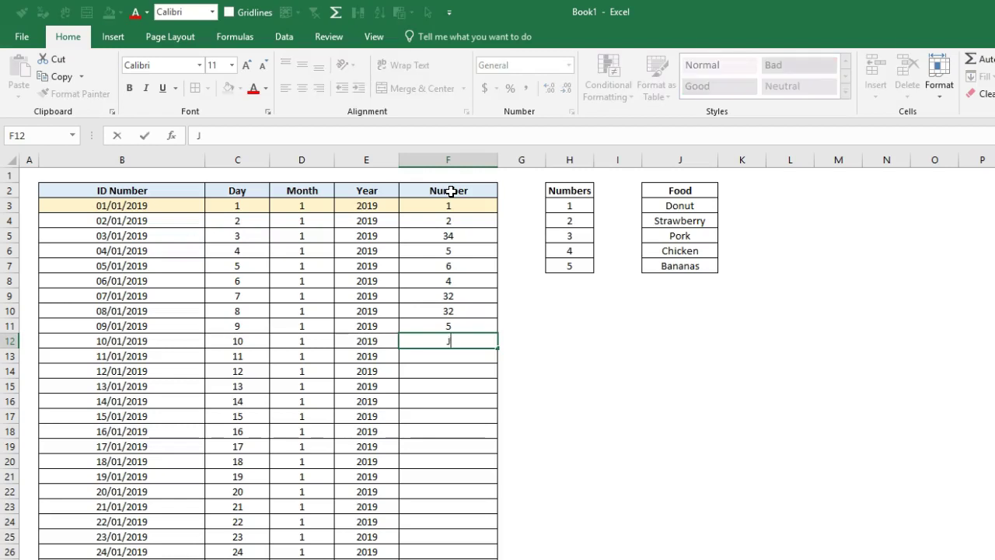
text(onathan)
key(Return)
text(adf)
key(Return)
key(Up)
text(1)
key(Return)
text(23 4 5 7 8 6 5 3)
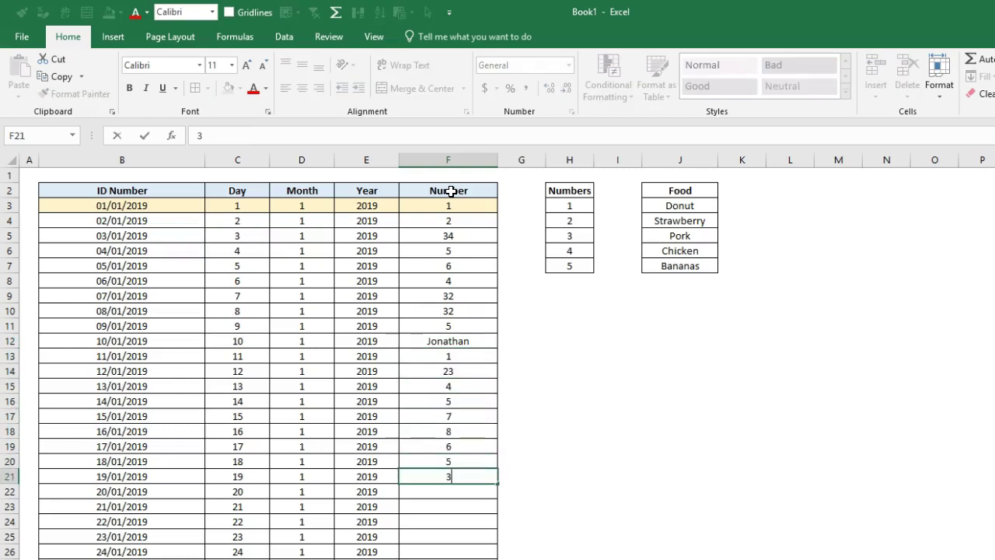
- Replace the name in F12 of the Number column with the single letter "J"
key(Up)
key(Up)
key(Up)
key(Up)
key(Up)
key(Up)
key(Up)
key(Up)
key(Up)
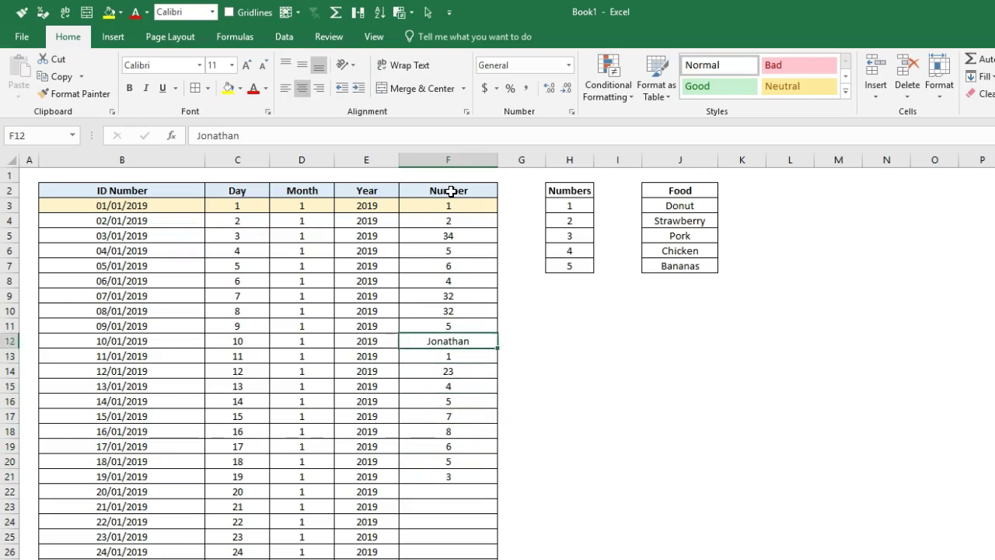
text(J)
key(Return)
key(Up)
- Examine the Number column entries above and below the text entry in F12
key(Down)
key(Down)
key(Down)
key(Down)
key(Down)
key(Down)
key(Down)
key(Down)
key(Down)
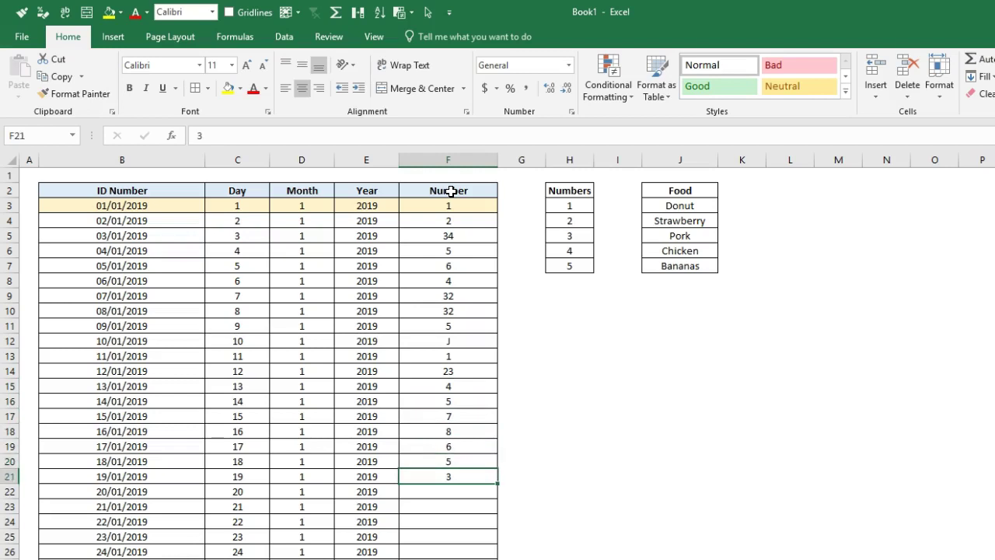
key(Up)
key(Up)
key(Up)
key(Up)
key(Up)
key(Up)
key(Up)
key(Up)
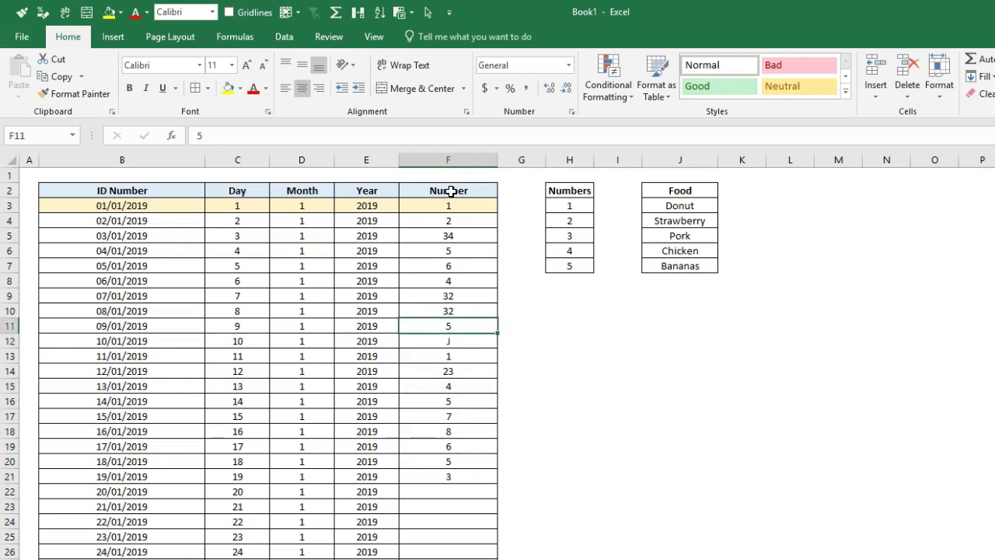
key(Up)
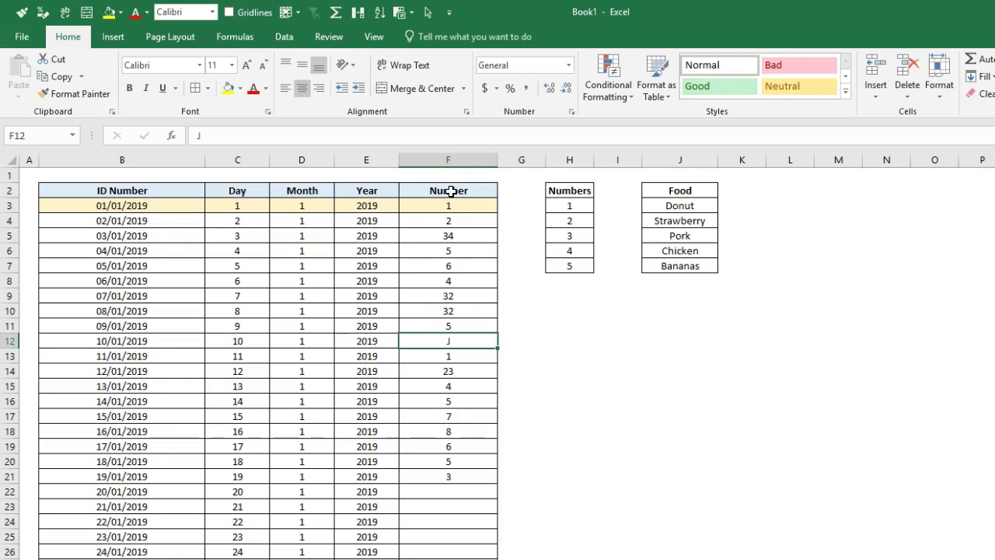
key(Down)
key(Down)
- Clear all the trial entries from F3:F21 in the Number column
key(Up)
key(Up)
key(Up)
key(Up)
key(Up)
key(Up)
key(Up)
key(Up)
key(Up)
key(Up)
key(Up)
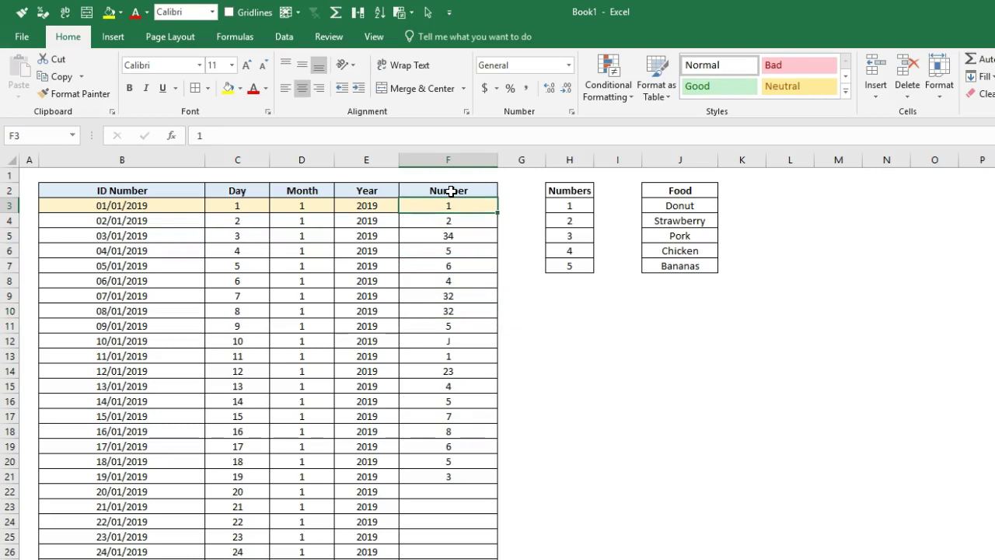
key(shift+Down)
key(shift+Down)
key(shift+Down)
key(shift+Down)
key(shift+Down)
key(shift+Down)
key(shift+Down)
key(shift+Down)
key(shift+Down)
key(shift+Down)
key(shift+Down)
key(shift+Down)
key(shift+Down)
key(shift+Down)
key(shift+Down)
key(shift+Down)
key(shift+Down)
key(shift+Down)
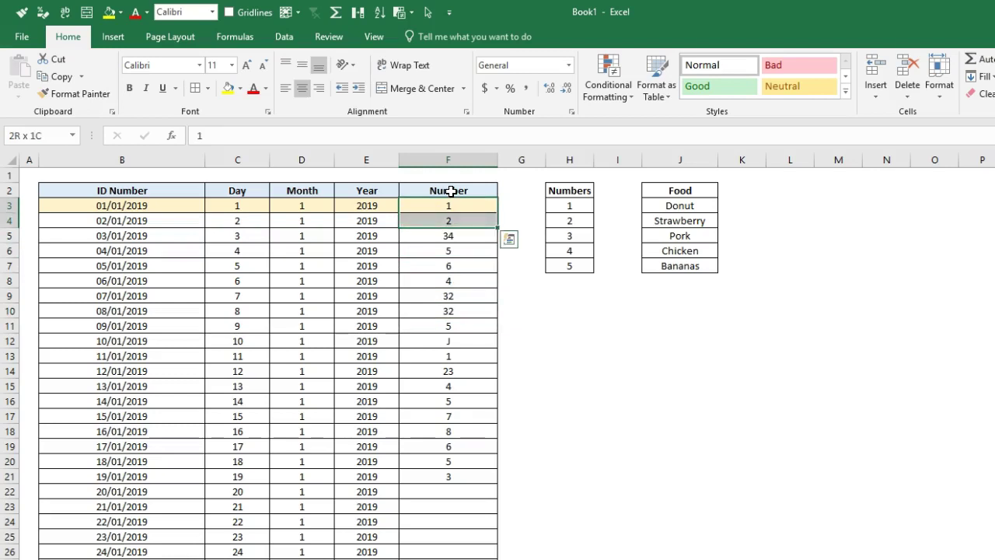
key(Delete)
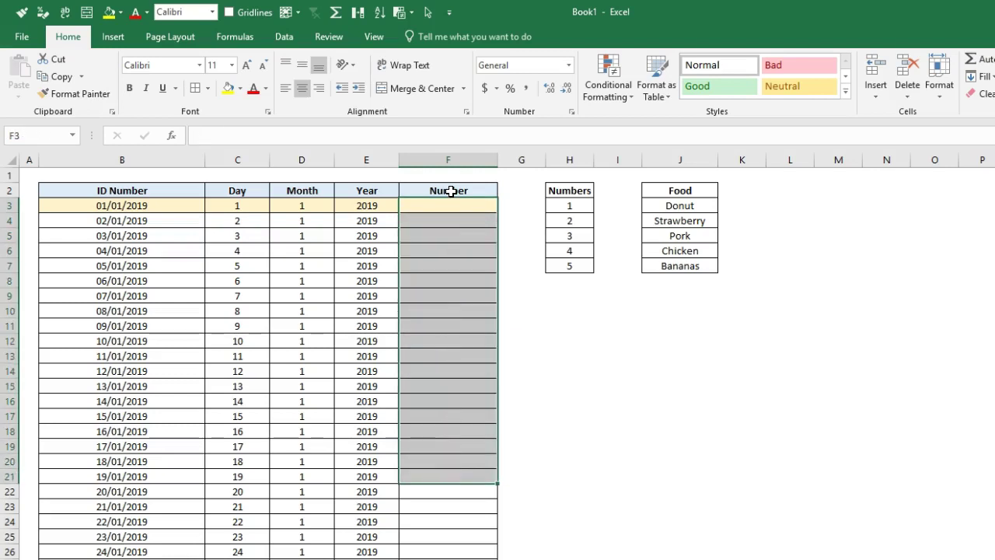
- Delete all table rows from row 19 (17/01/2019) down to the end of the data
click(156, 446)
key(ctrl+shift+Down)
key(shift+space)
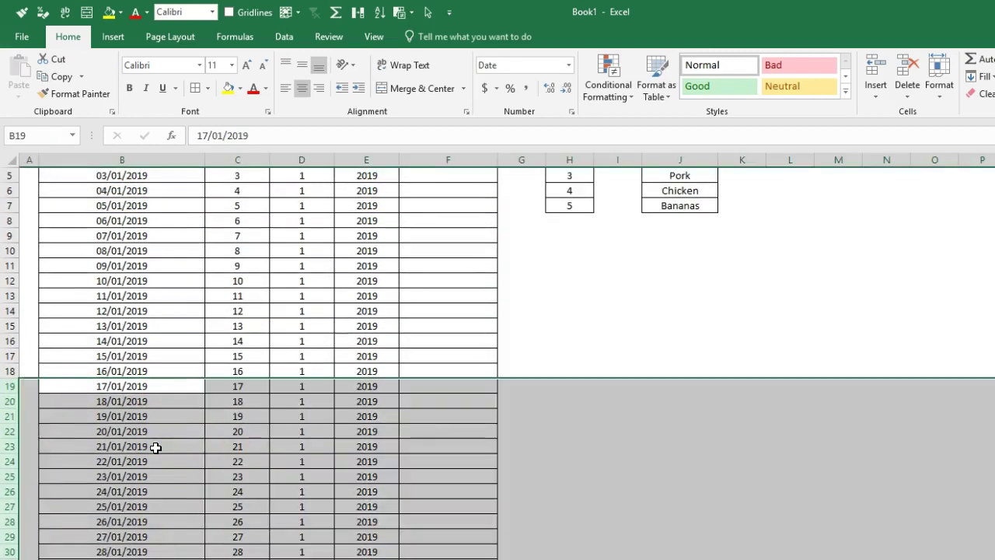
key(ctrl+minus)
scroll(497, 311, up, 2)
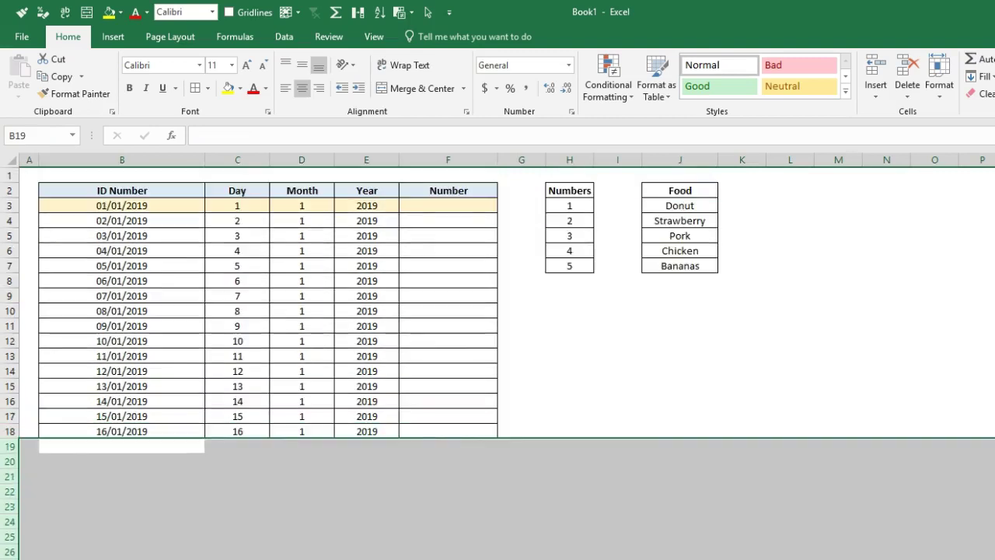
- Set up data validation for F3:F18 that allows only whole numbers between 0 and 100
drag(444, 207, 435, 429)
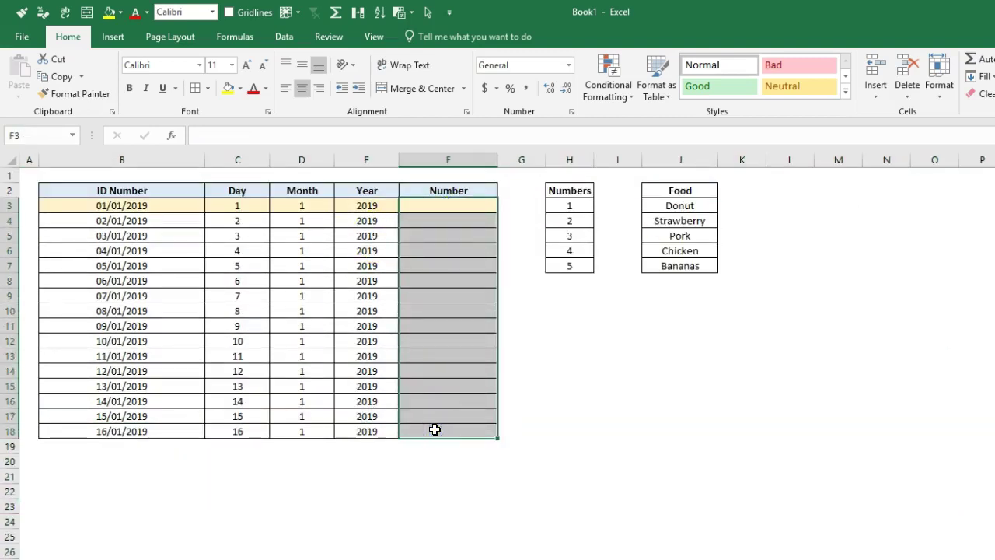
click(286, 36)
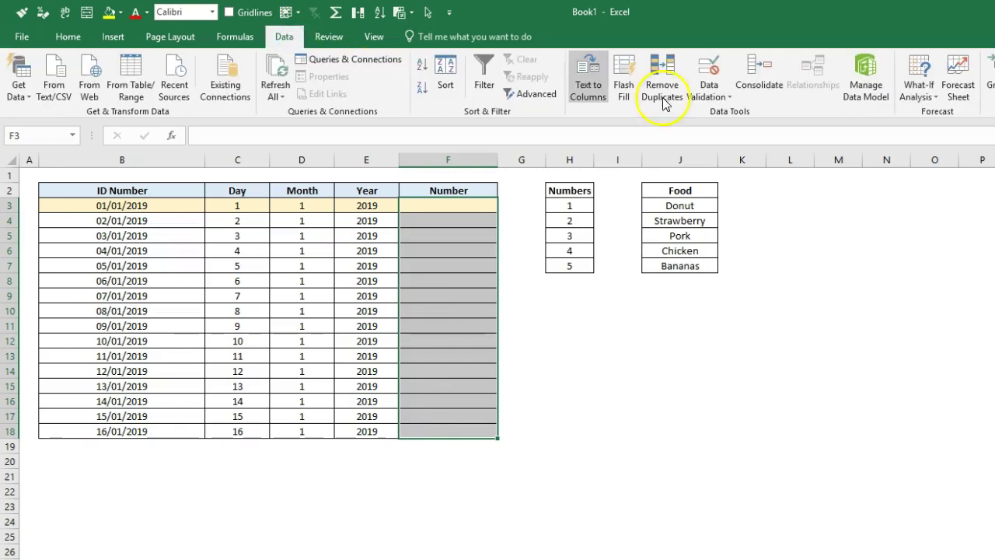
click(726, 98)
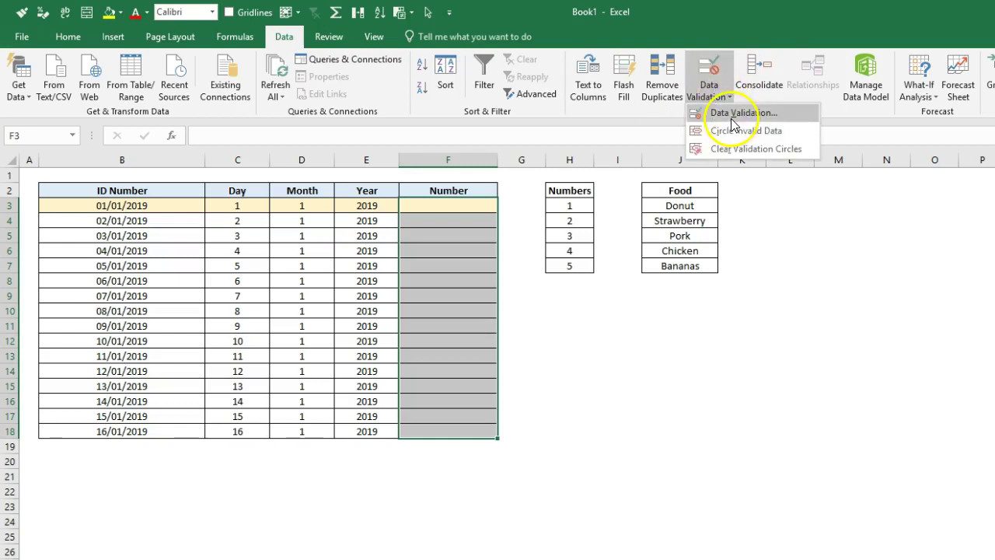
click(732, 115)
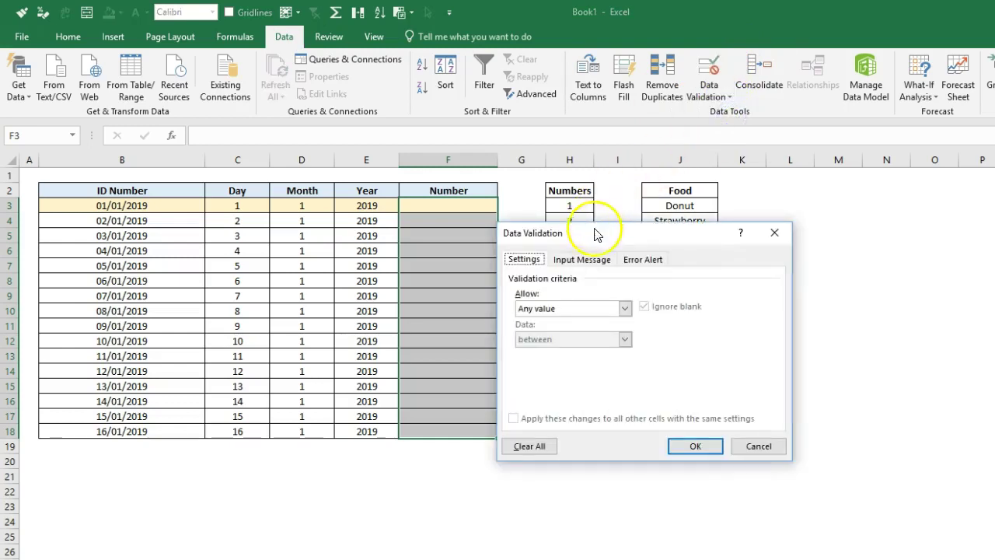
drag(597, 235, 619, 211)
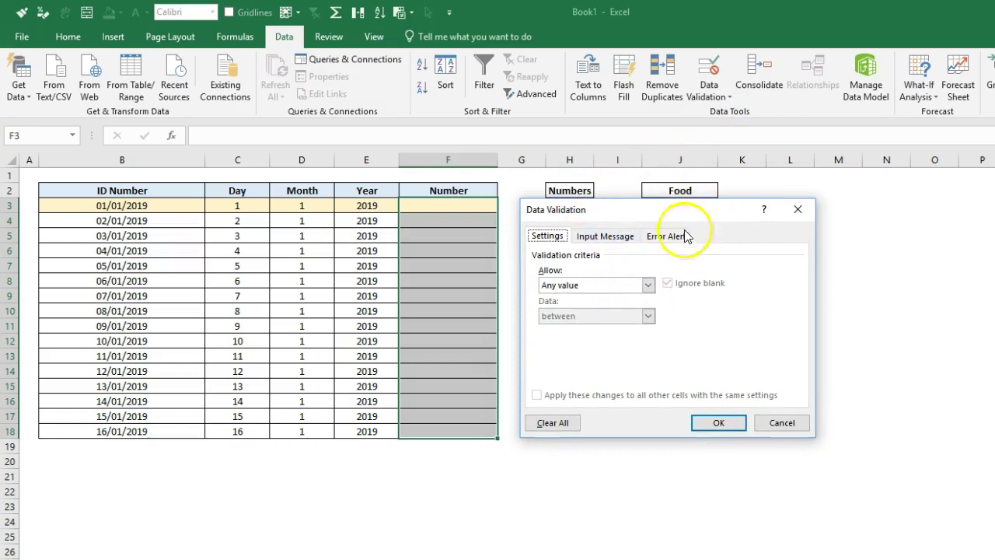
click(648, 285)
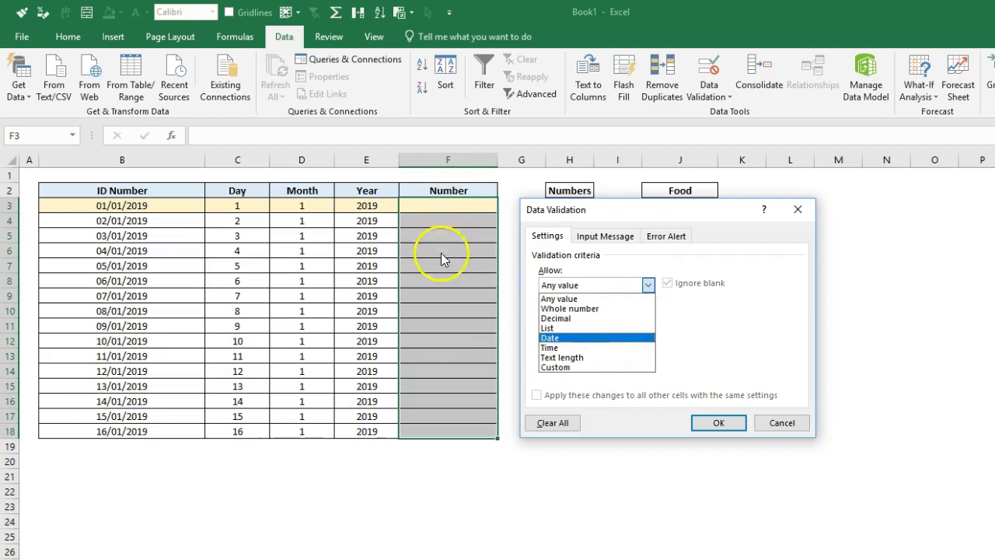
click(618, 310)
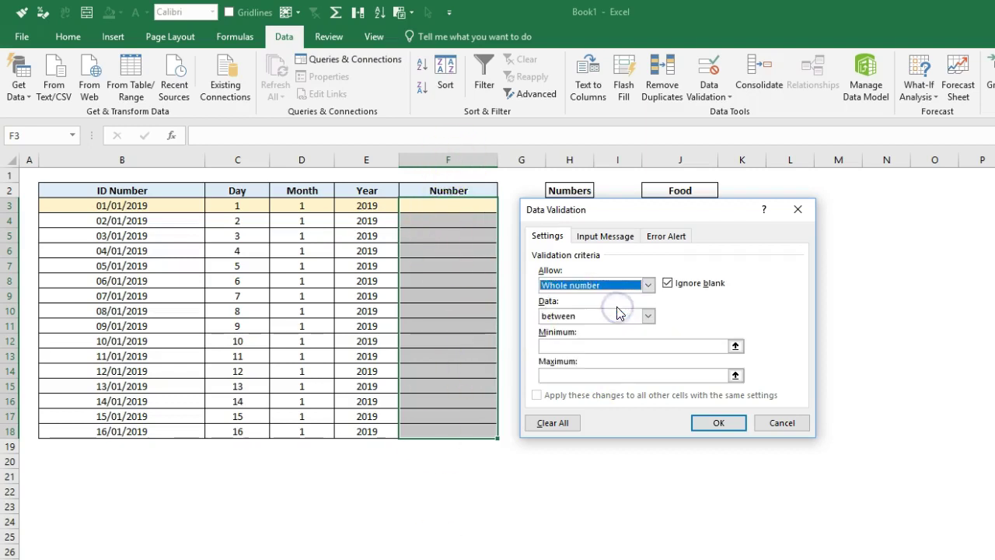
click(607, 350)
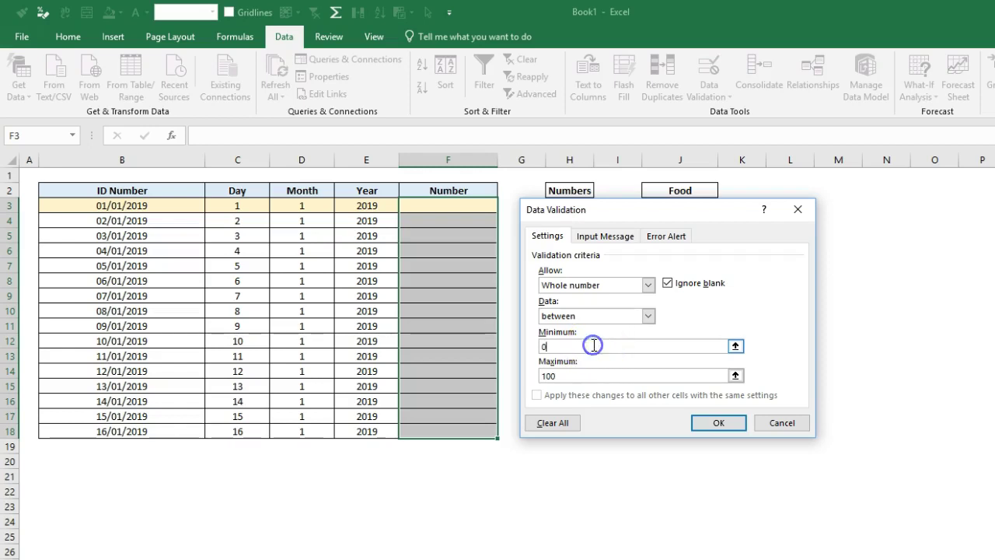
- Add an input message titled "Error" with the text "Sorry, numbers between 0-100 only" and apply the validation
click(605, 235)
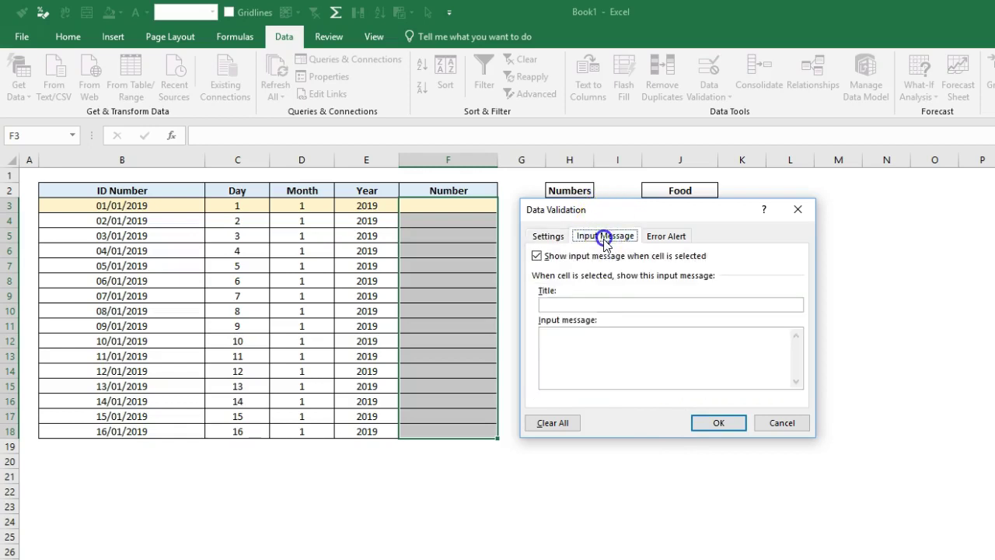
click(604, 308)
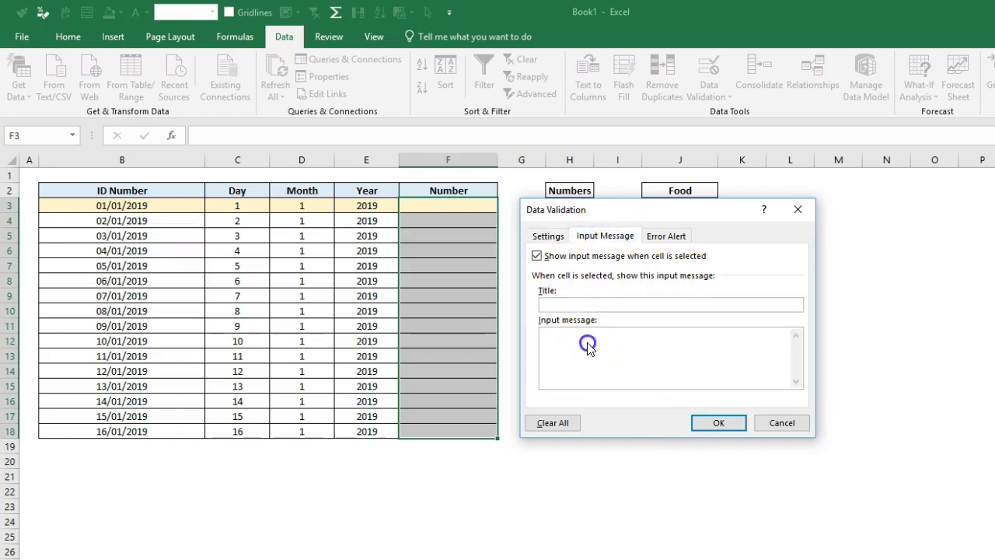
text(Error)
key(Tab)
text(Sorry, )
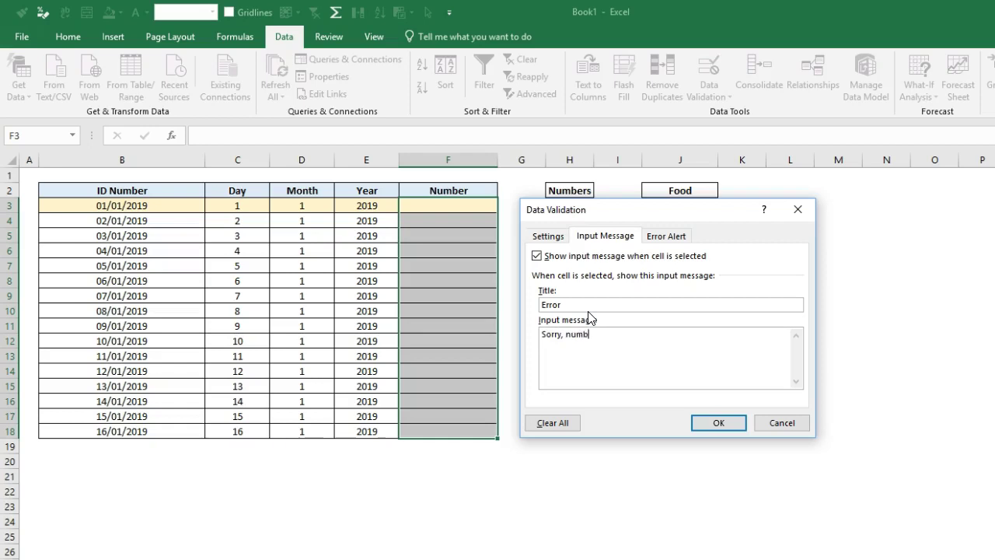
text(numbers betweem)
text( 0-100 only)
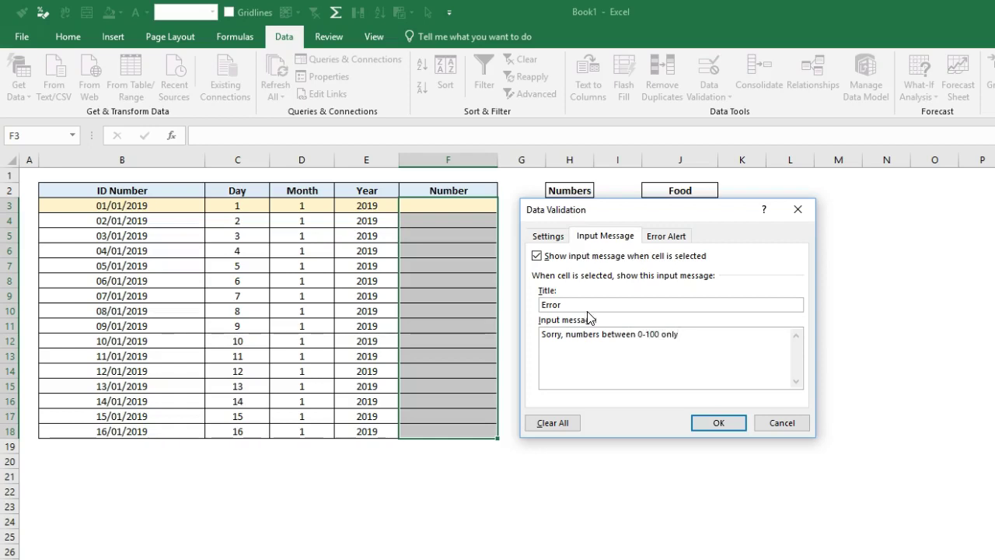
click(656, 235)
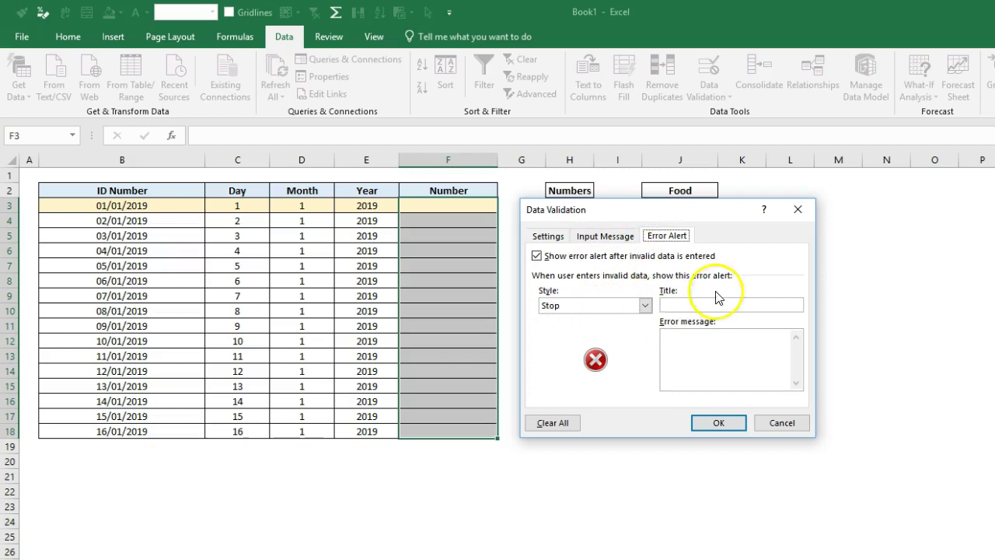
click(548, 236)
click(718, 422)
- Check the input message on several cells of the Number column, from F3 down to F9
click(419, 233)
click(448, 207)
key(Down)
key(Down)
key(Down)
key(Down)
key(Down)
key(Down)
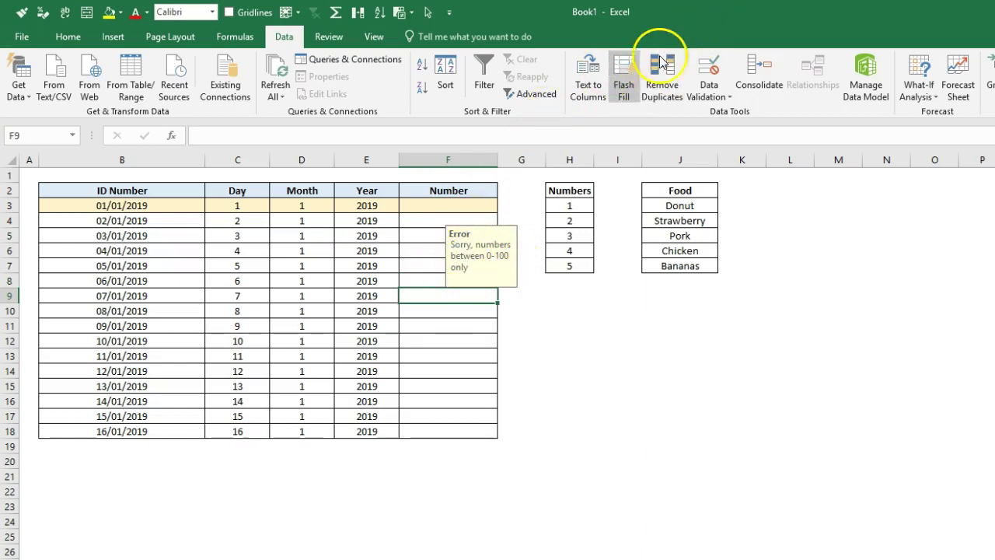
- Move the validation text "Sorry, numbers between 0-100 only" for F3:F18 from the input message to the error alert message
drag(422, 208, 407, 433)
click(709, 70)
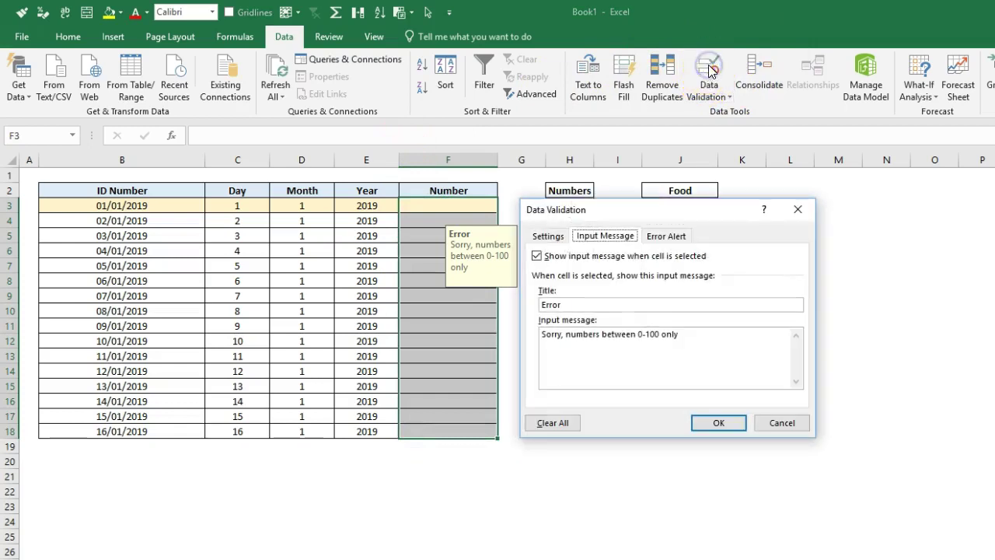
drag(678, 336, 482, 318)
key(ctrl+c)
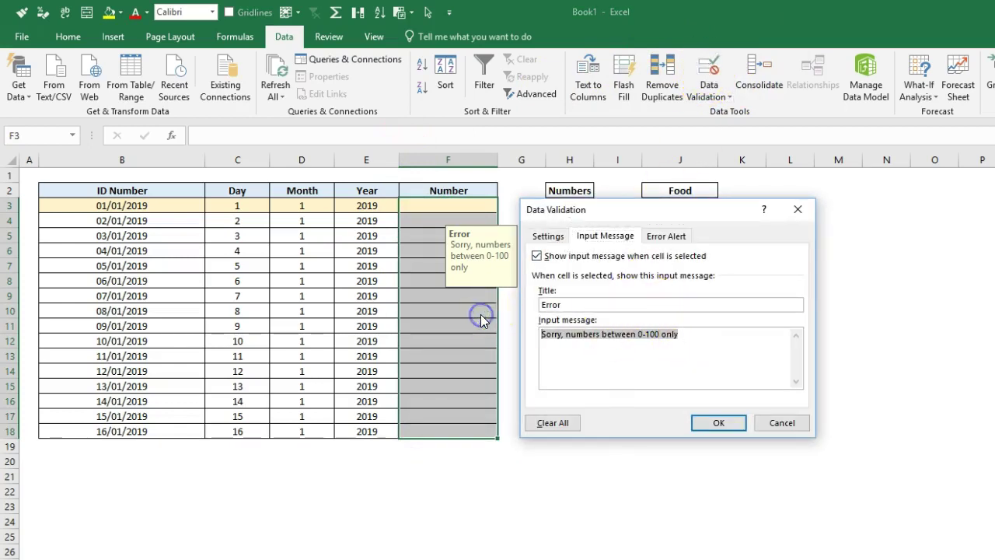
key(Delete)
click(656, 233)
click(696, 333)
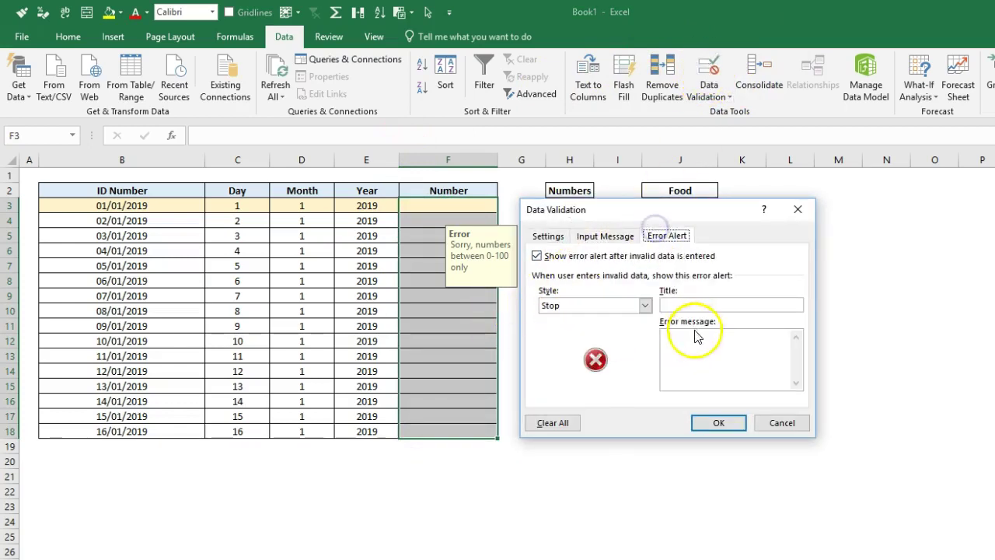
key(ctrl+v)
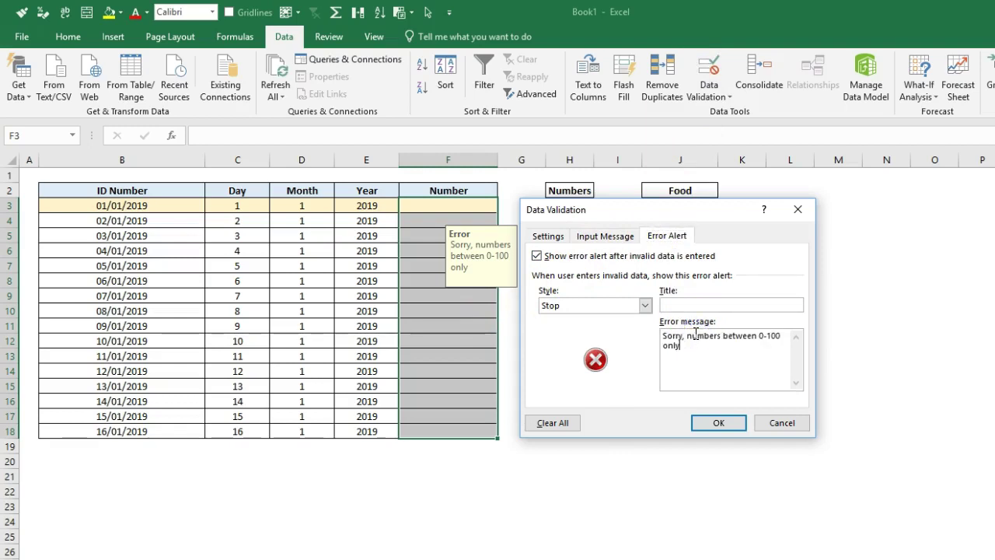
- Set the input message to "Numbers only 0-100" and apply the validation changes
click(623, 233)
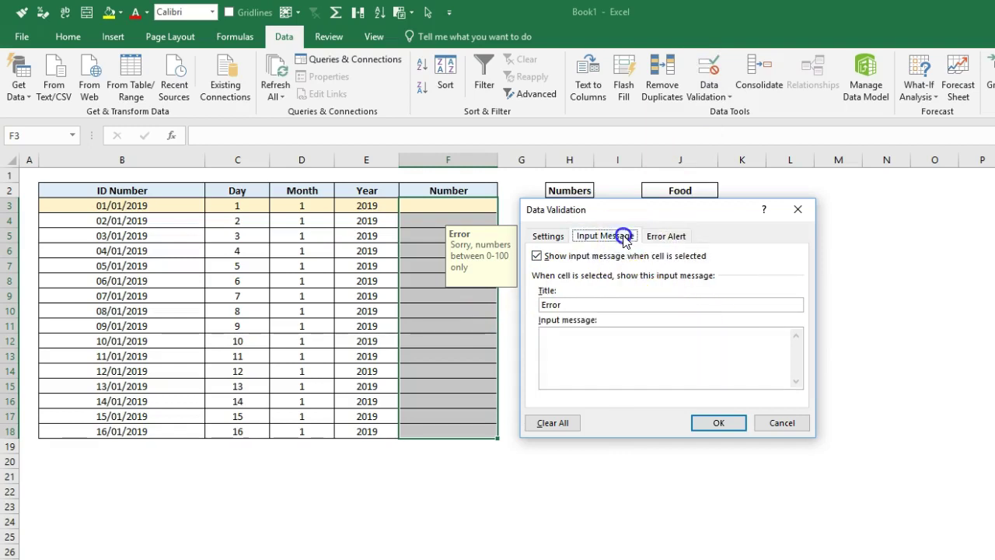
text(mbers only 0-10)
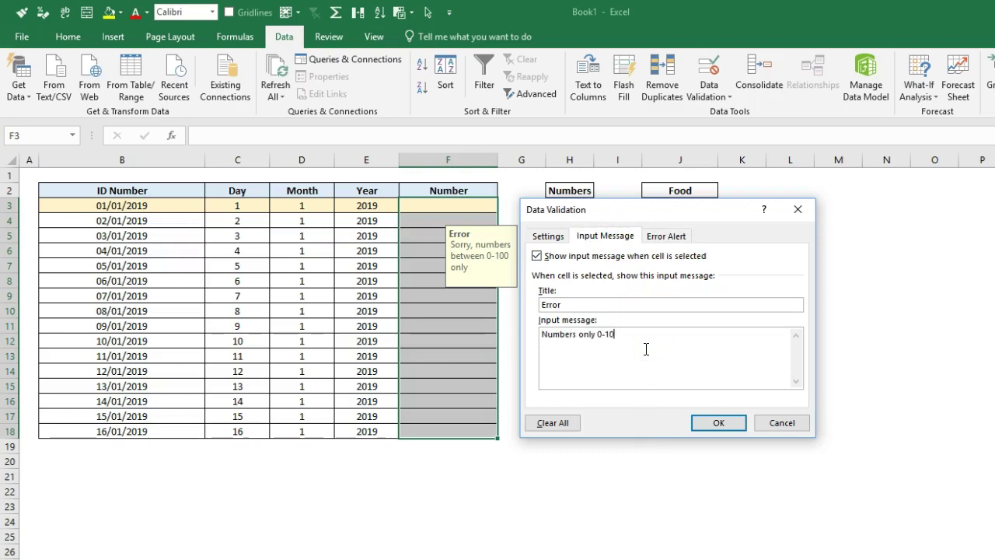
click(717, 423)
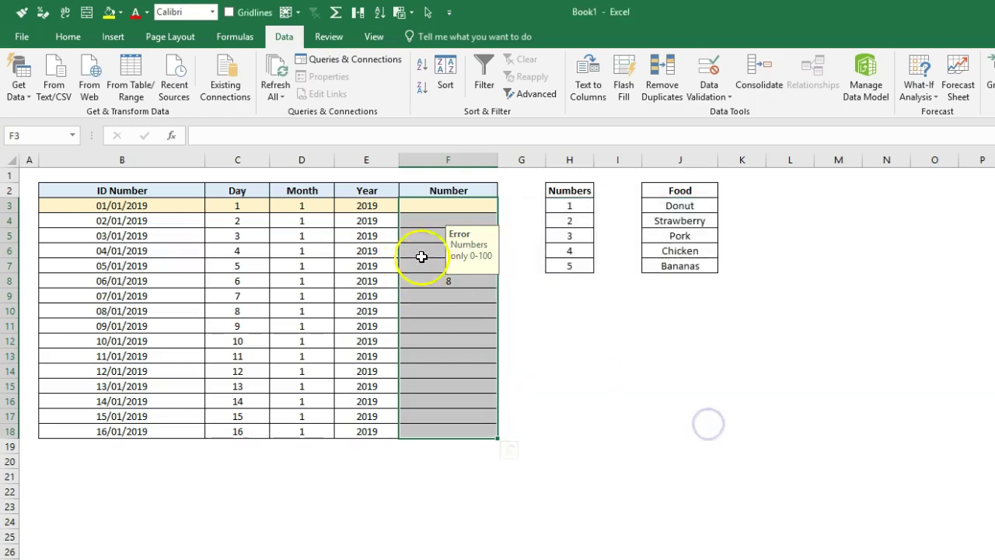
- Test the error alert by entering a text value in cell F4 of the Number column, and cancel the entry
click(444, 236)
click(432, 216)
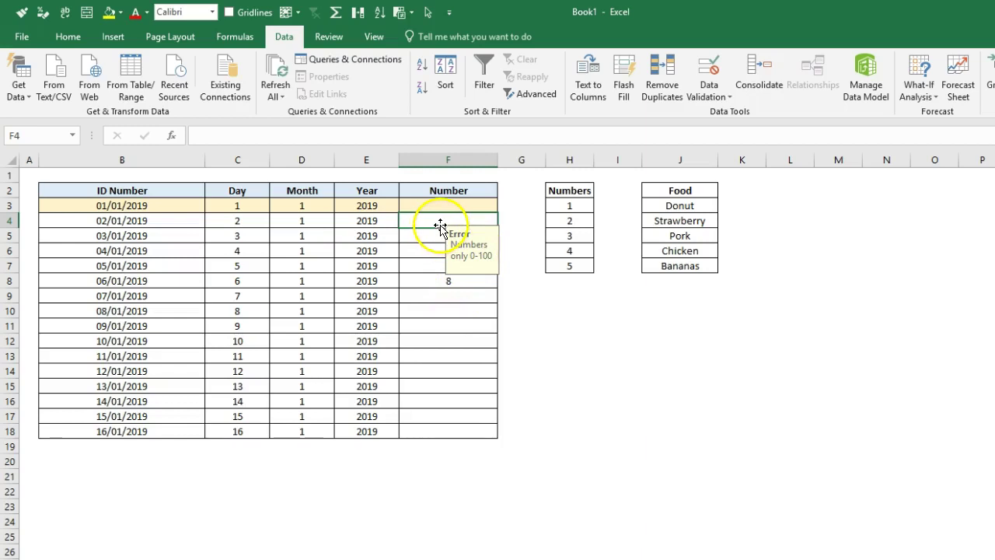
text(jed)
key(Return)
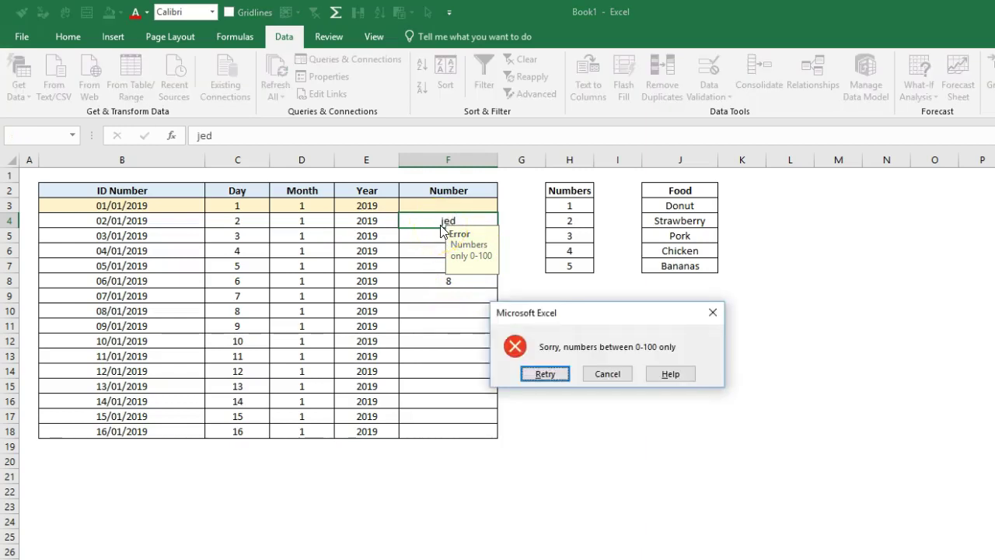
click(605, 373)
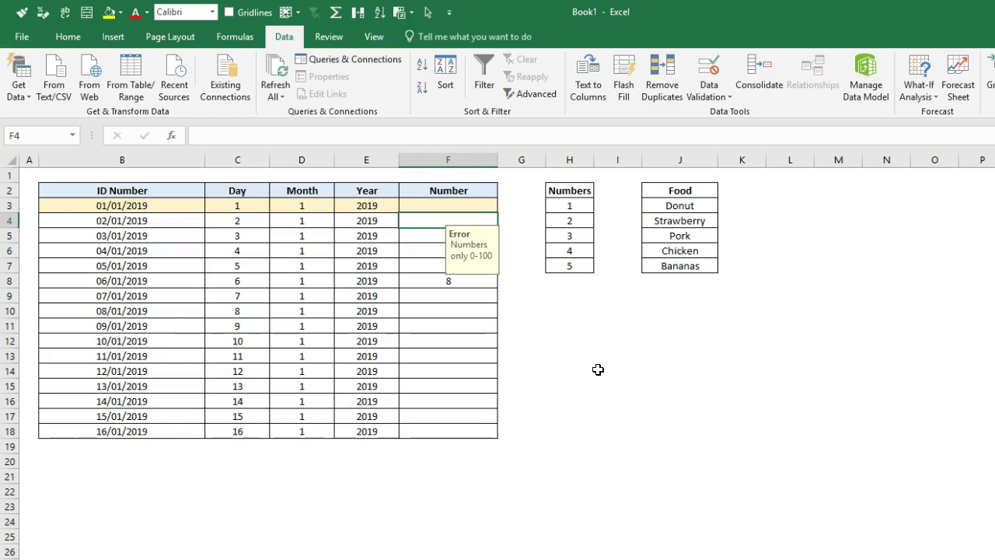
- Open data validation for F3:F18 and set the validation criteria to allow any value
drag(467, 204, 474, 430)
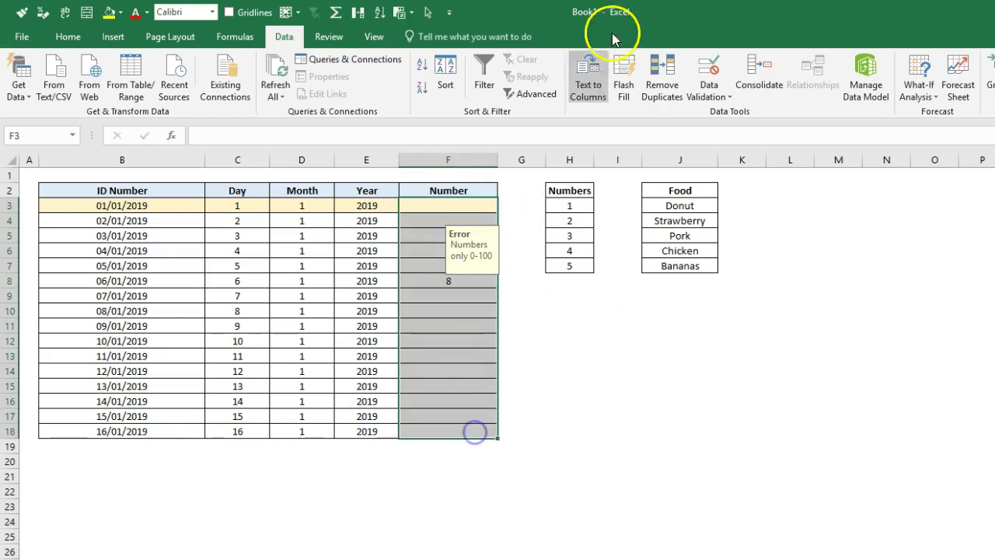
click(702, 74)
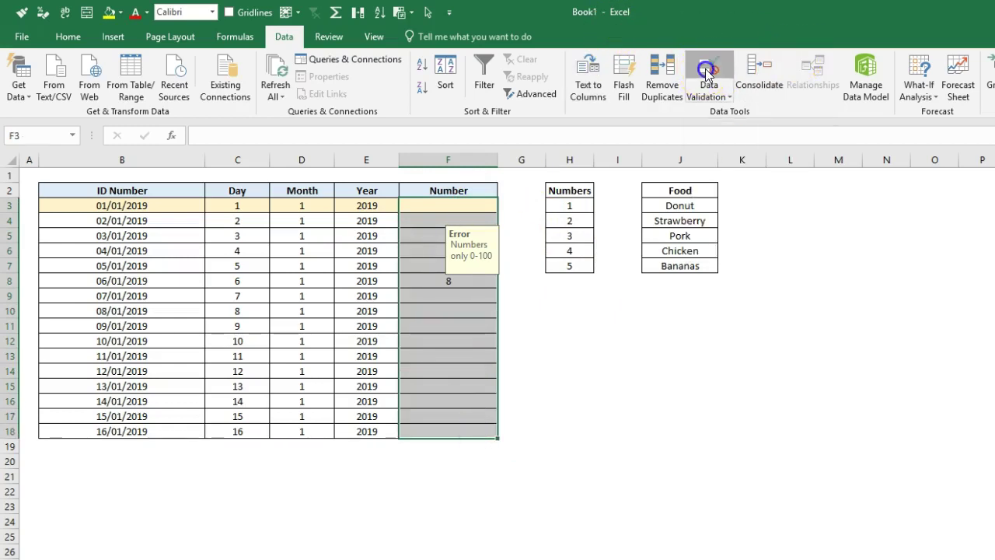
click(548, 235)
click(572, 285)
click(581, 300)
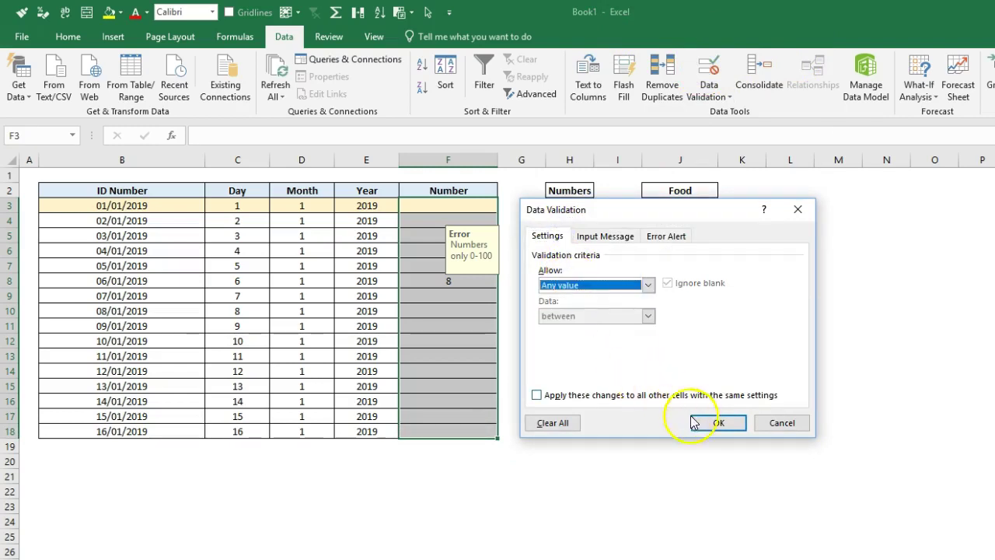
- Clear the input message's title and text and the error alert's message in the validation for F3:F18
click(606, 235)
drag(656, 329, 322, 300)
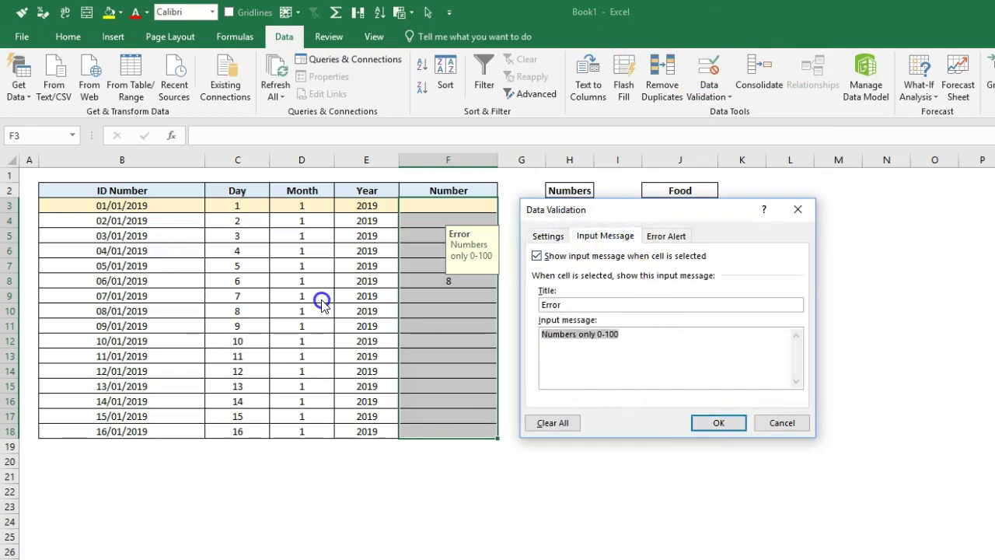
key(Delete)
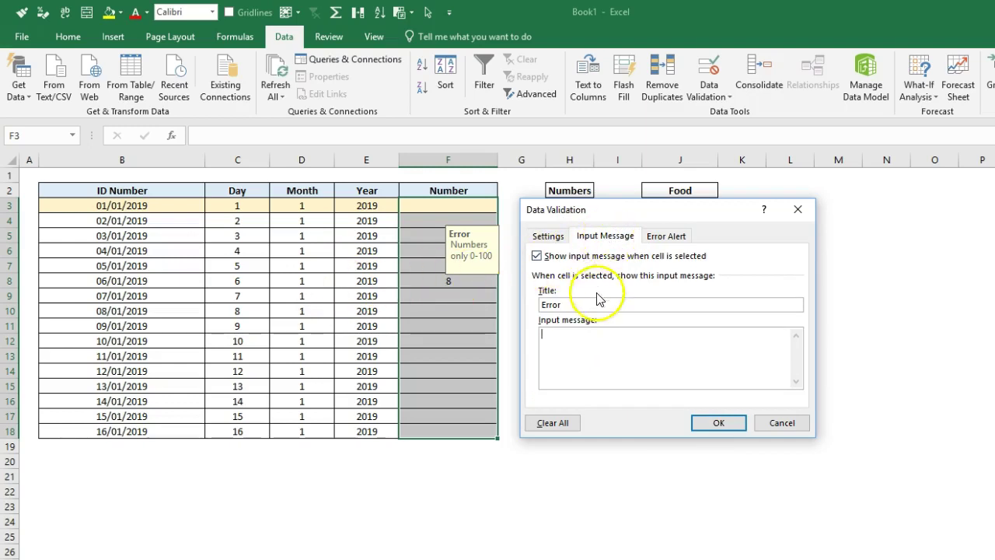
drag(588, 305, 93, 280)
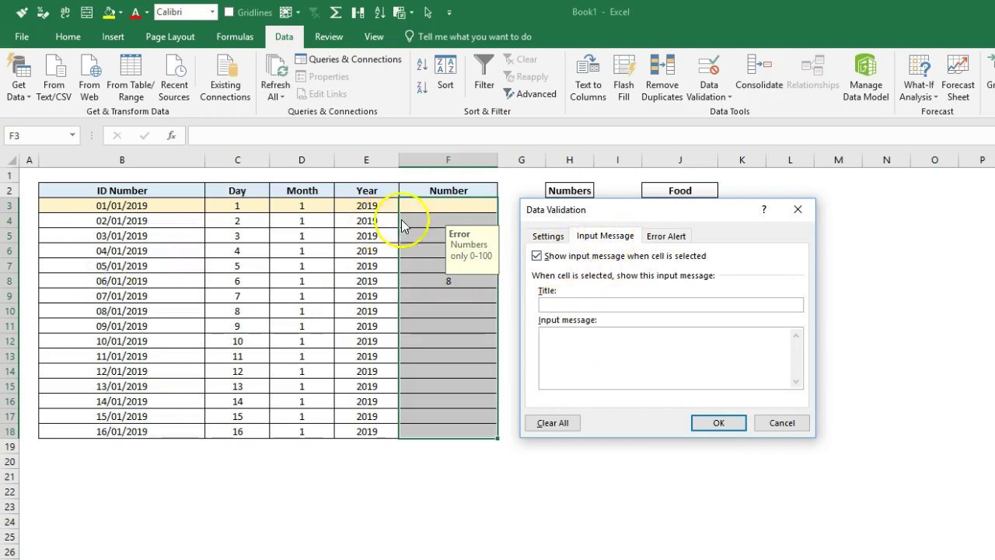
click(666, 235)
drag(693, 358, 582, 285)
key(Delete)
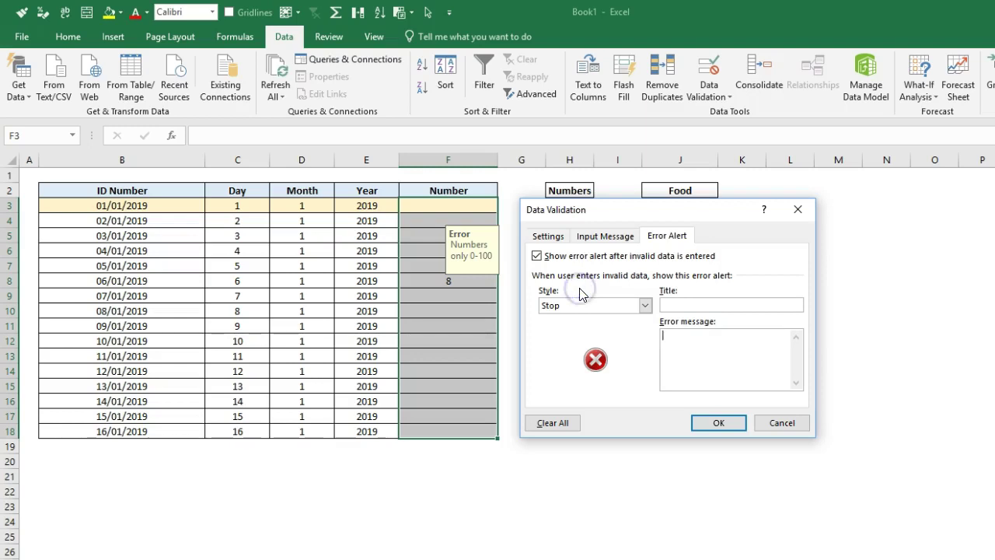
- Restrict F3:F18 to a list whose source is three comma-separated first names, and apply the validation
click(547, 235)
click(657, 286)
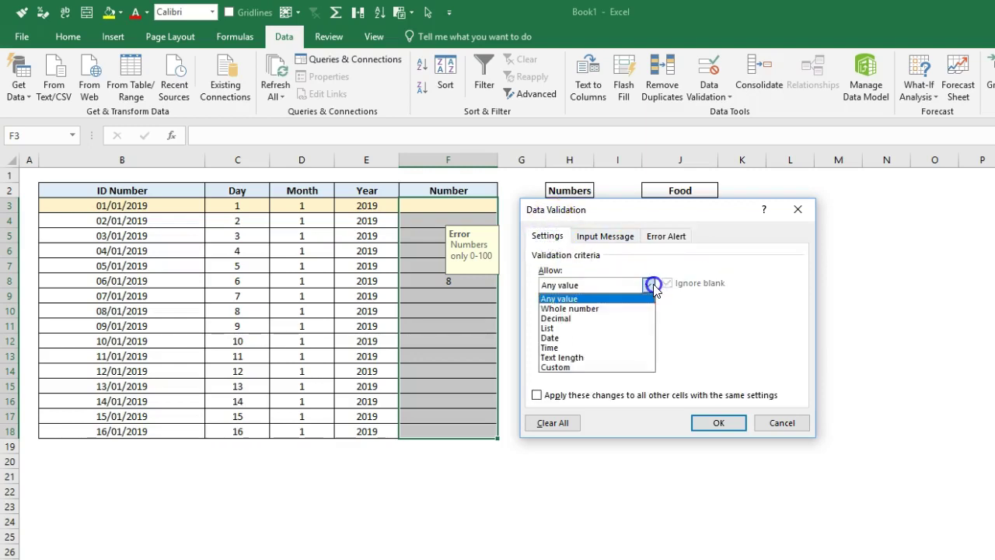
click(584, 331)
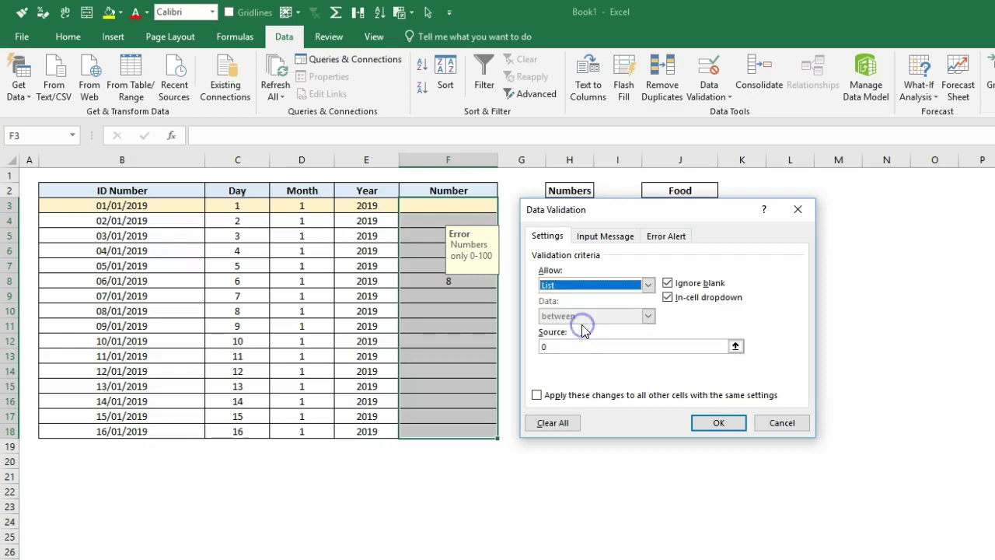
drag(643, 350, 511, 352)
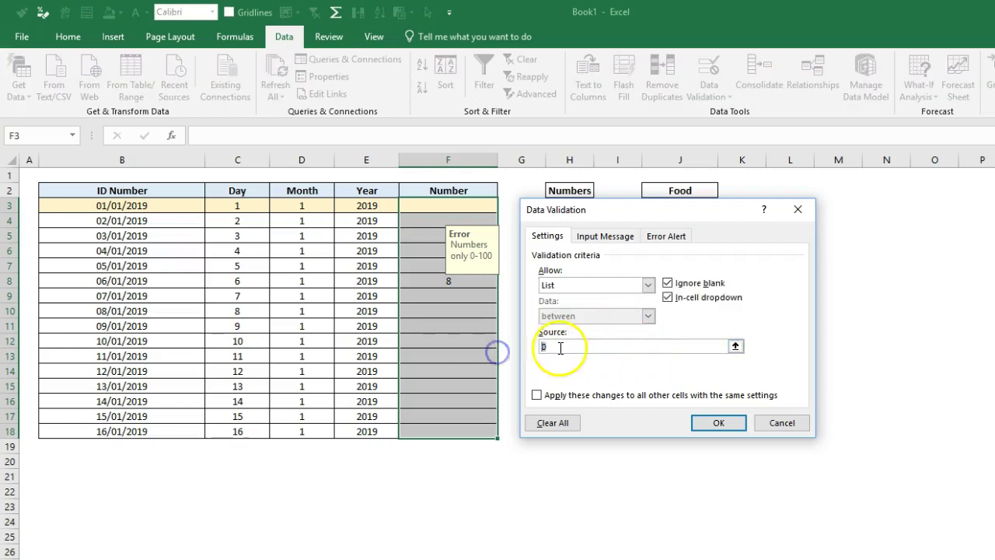
drag(642, 212, 640, 314)
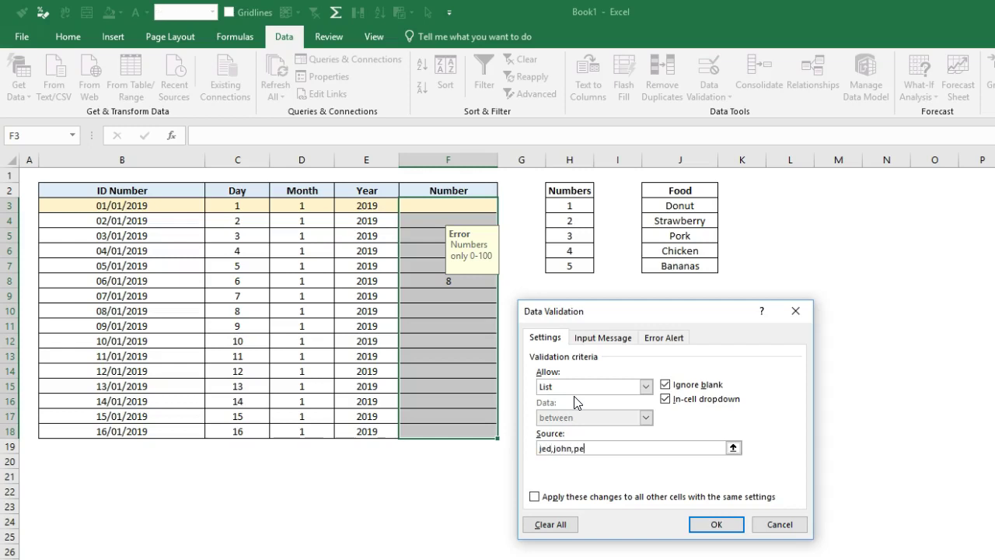
click(730, 526)
- Clear the contents of cells F6:F8 in the Number column
click(489, 206)
drag(473, 247, 468, 275)
key(Delete)
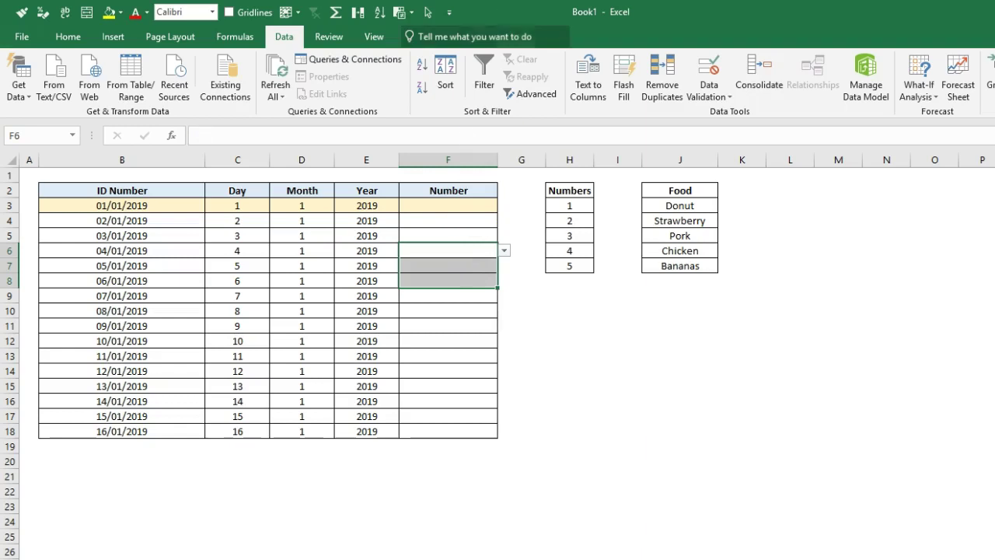
- Check the in-cell dropdown of names in the Number column and look at the Numbers list in H3:H7
click(479, 214)
click(503, 206)
key(Escape)
drag(572, 205, 579, 270)
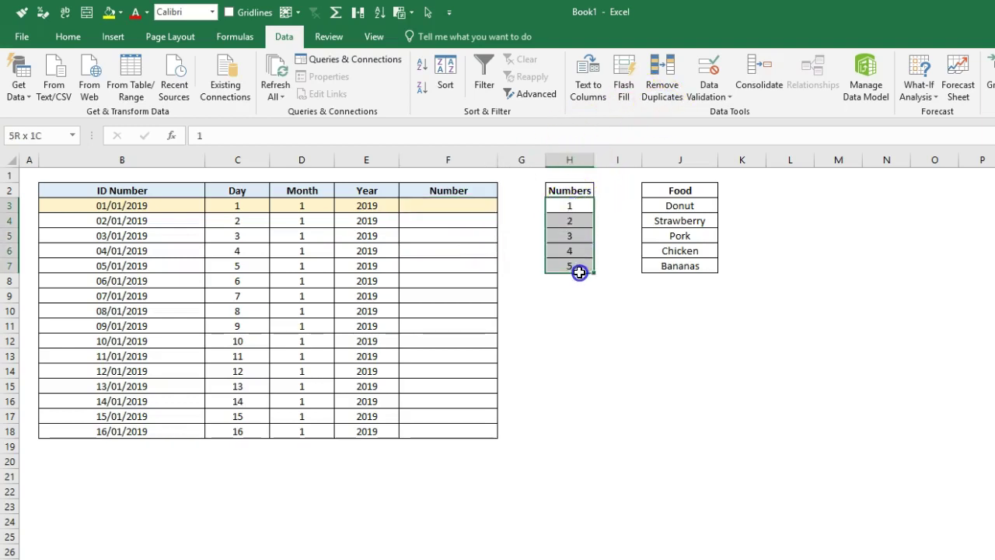
- Change the list source for F3:F18 to the Numbers range =$H$3:$H$7 and apply the validation
drag(483, 207, 481, 429)
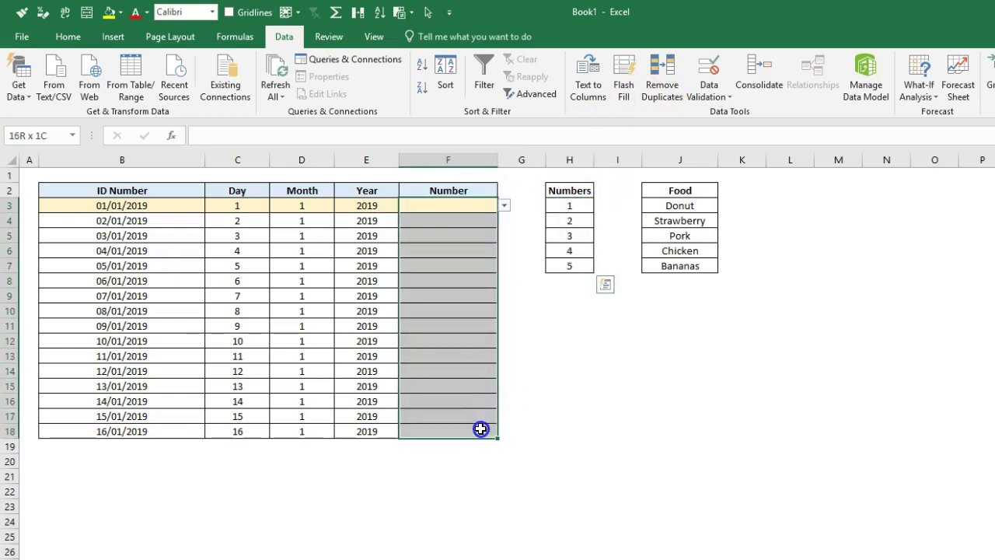
click(707, 68)
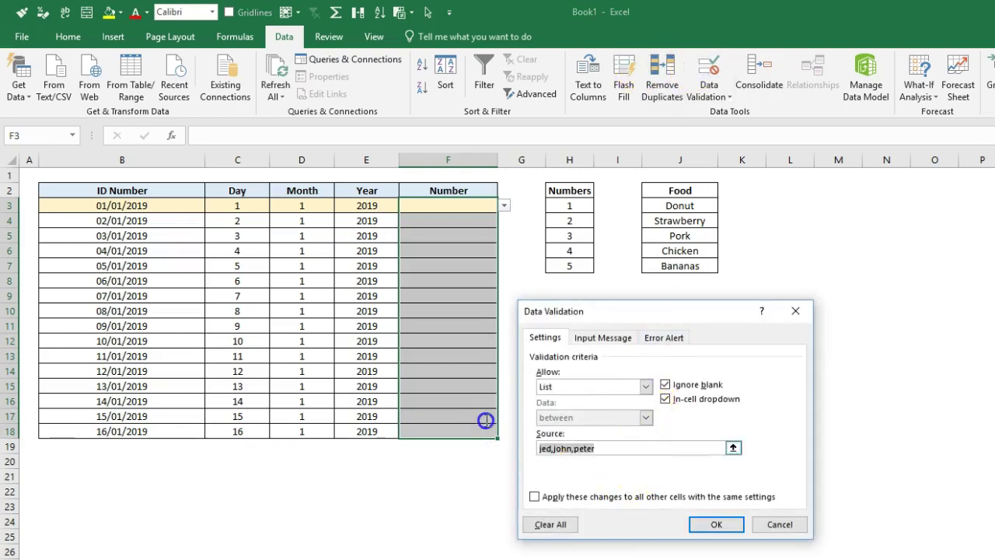
key(BackSpace)
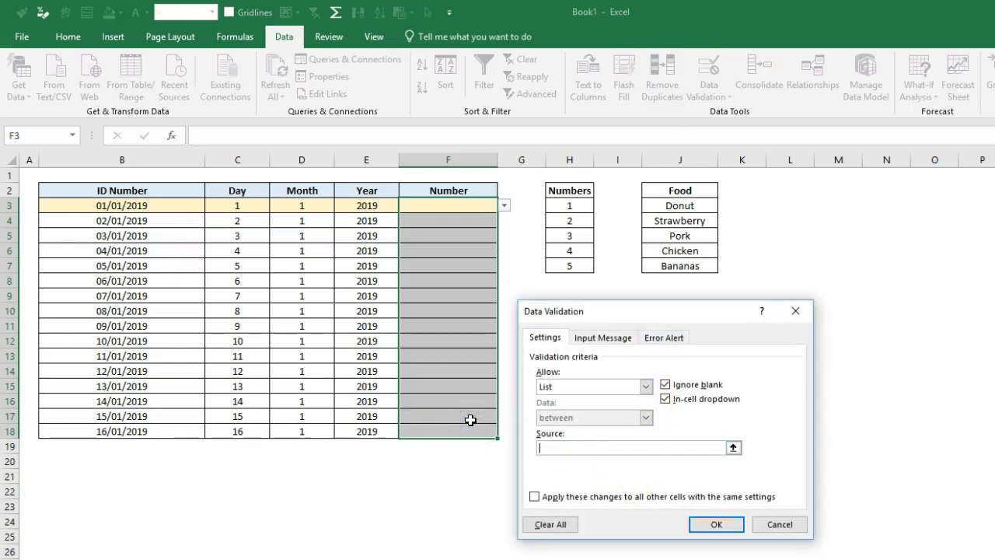
click(733, 449)
drag(580, 205, 590, 266)
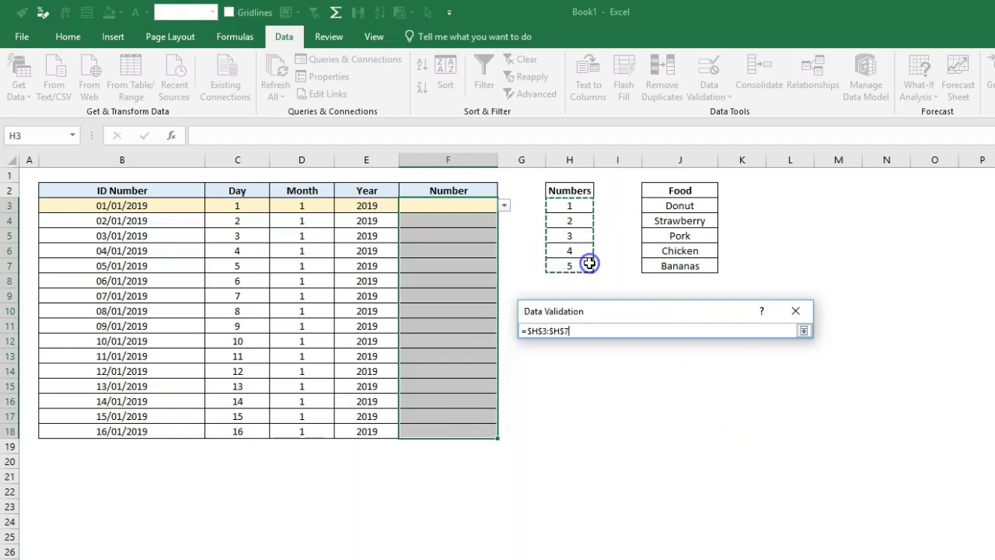
click(803, 330)
click(719, 525)
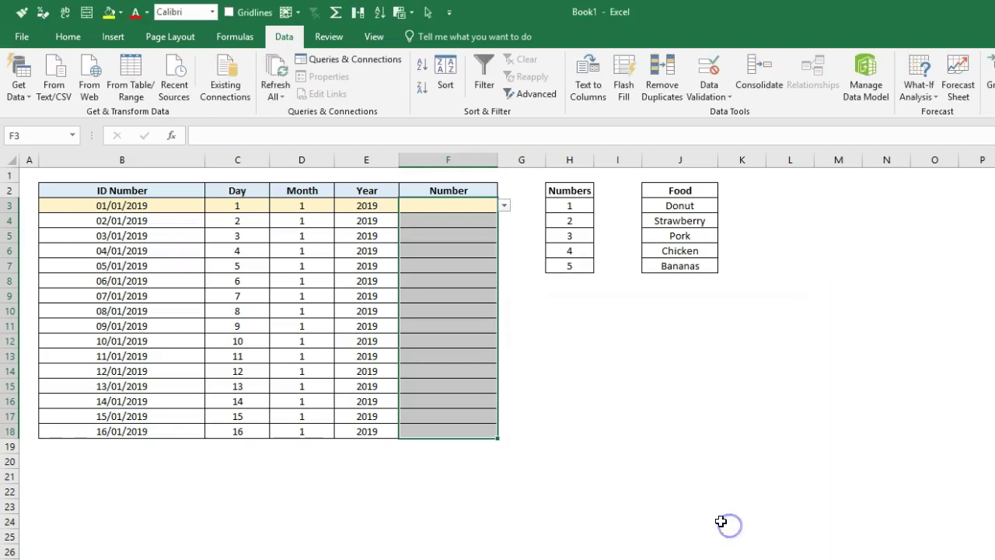
- Check the dropdown choices in cells F3 and F6 of the Number column
click(506, 205)
click(507, 205)
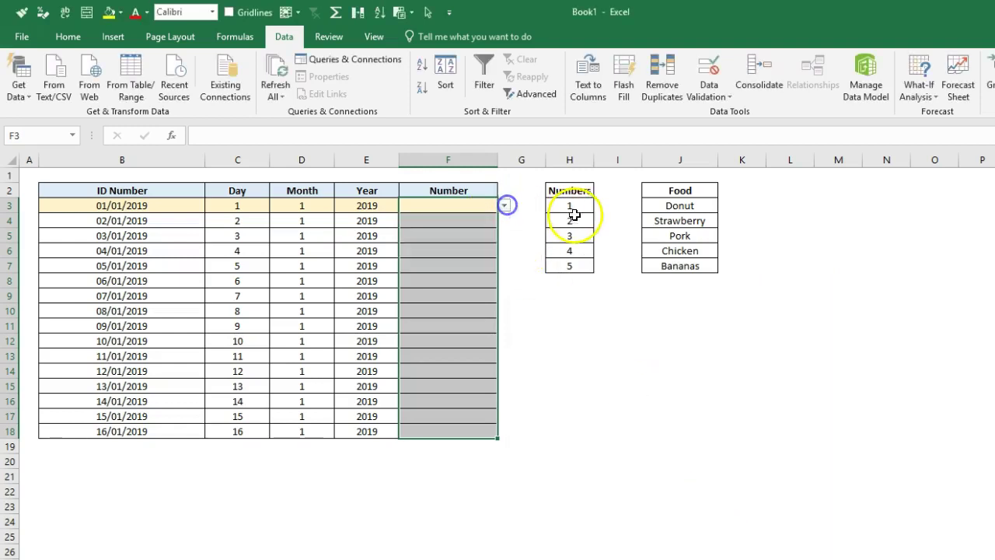
click(482, 248)
click(503, 250)
click(505, 250)
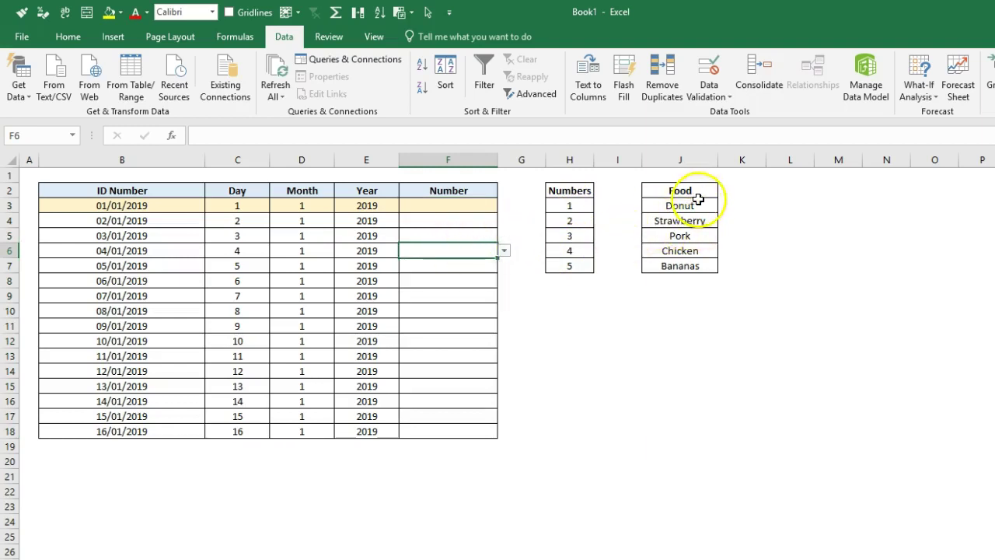
- Extend the Food table with blank bordered rows by applying borders to J2:J12
drag(691, 191, 689, 345)
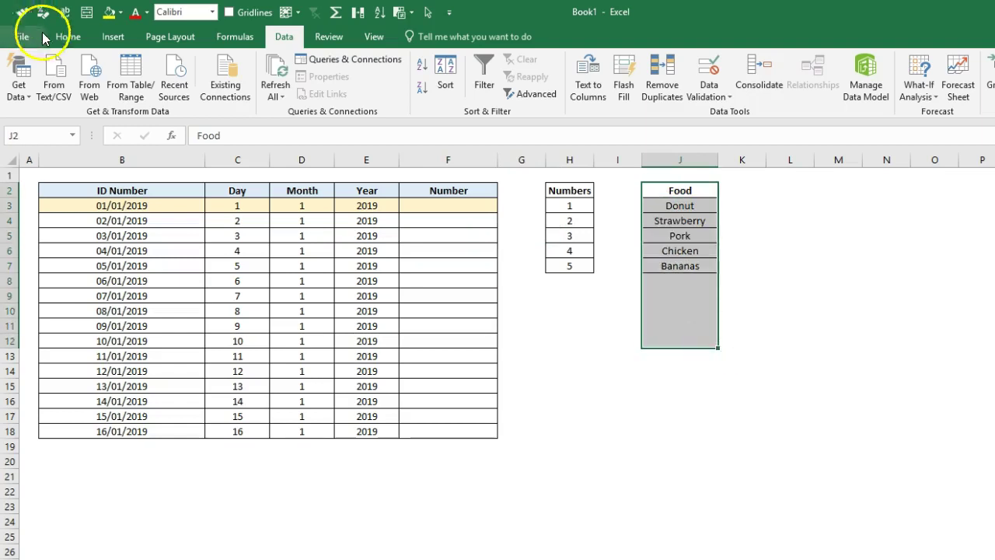
click(67, 36)
click(196, 90)
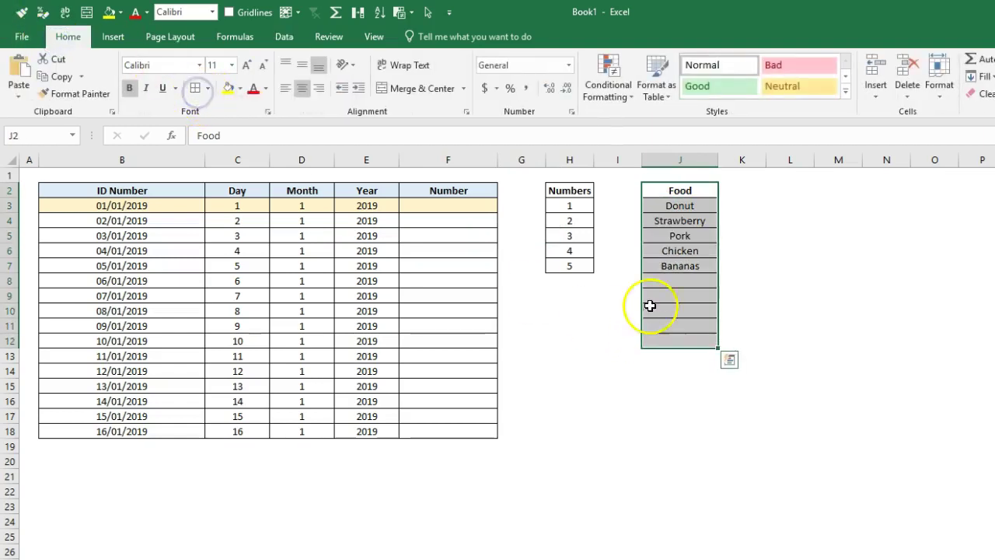
click(671, 281)
click(676, 295)
click(680, 308)
click(684, 331)
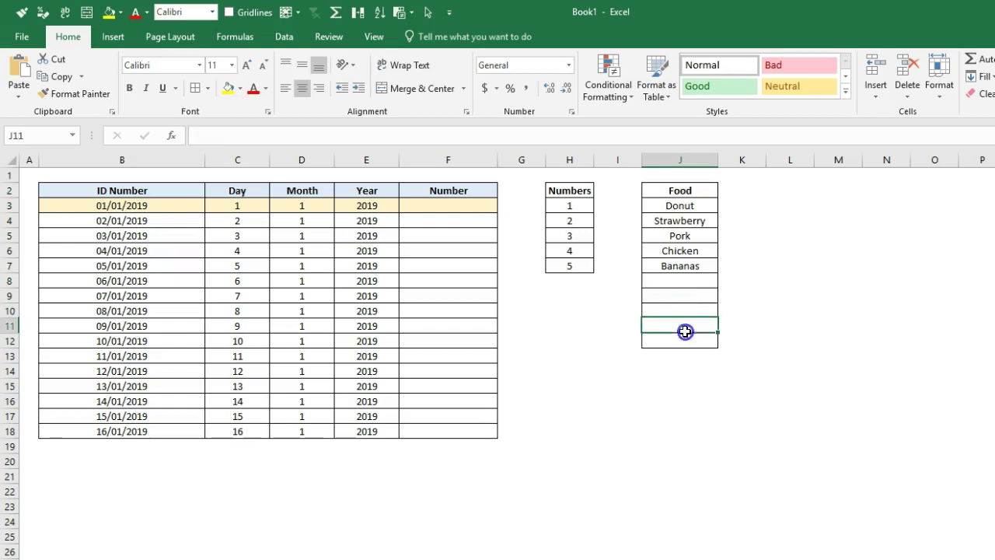
drag(691, 286, 689, 342)
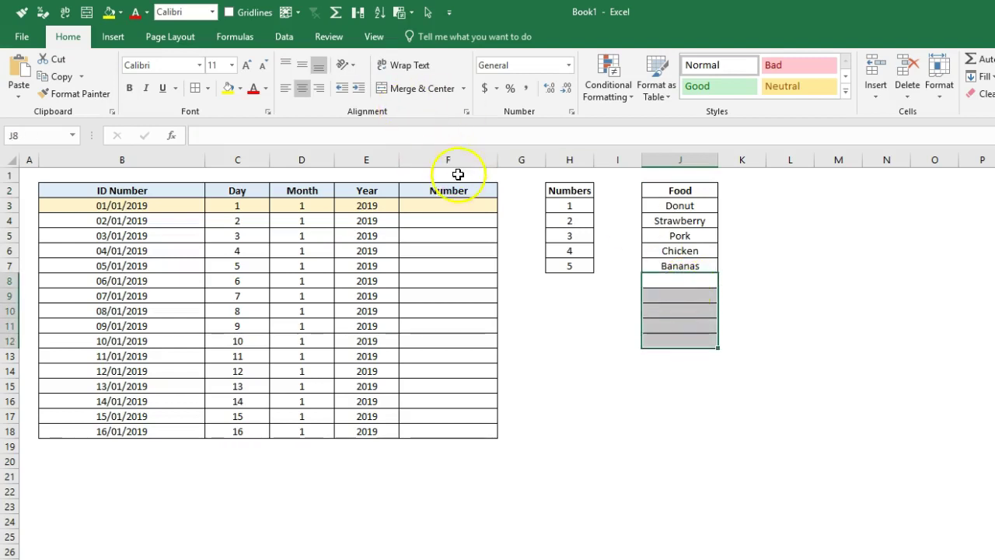
- Change the list source for F3:F18 to the Food range =$J$3:$J$12, including its blank rows, and apply the validation
drag(458, 205, 443, 433)
click(284, 36)
click(714, 64)
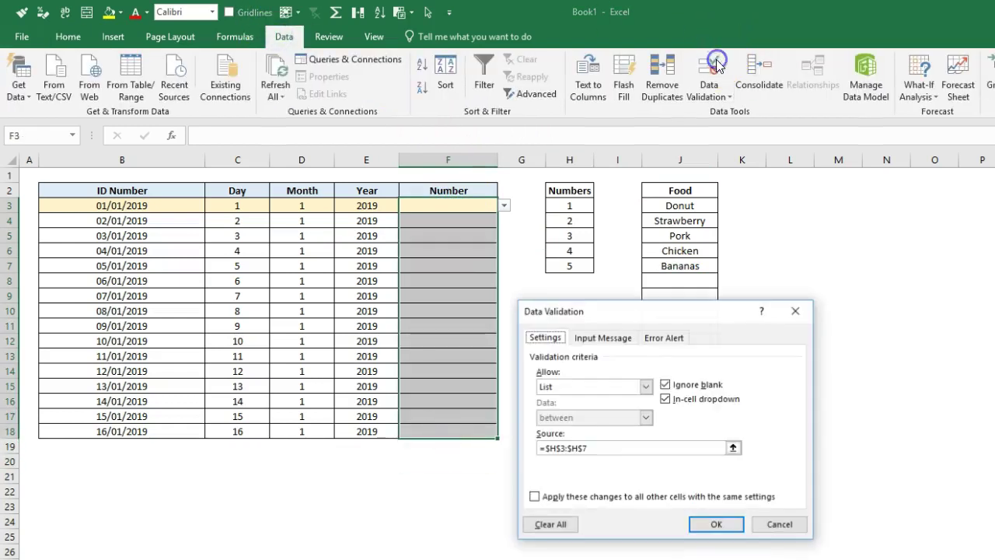
drag(673, 450, 509, 431)
key(BackSpace)
click(732, 448)
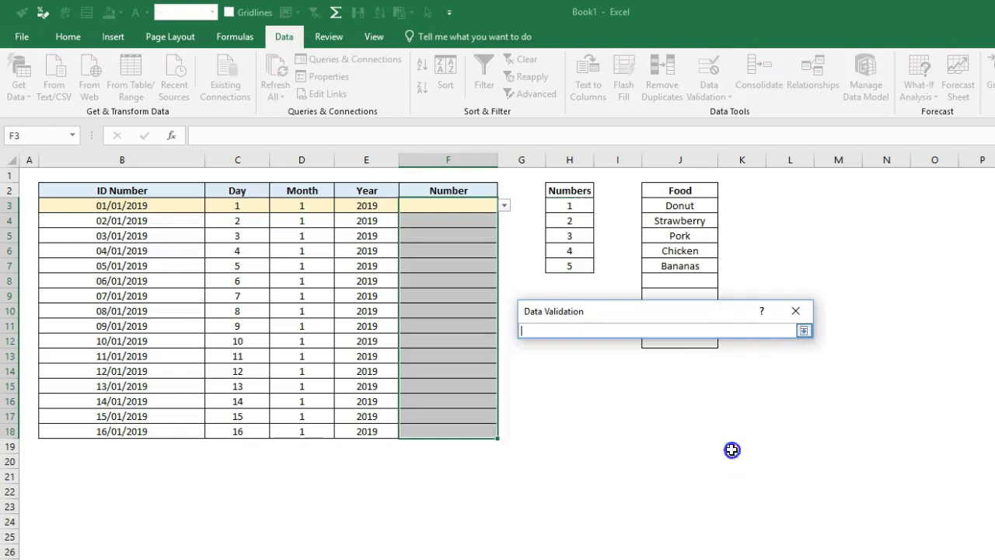
drag(678, 316, 672, 368)
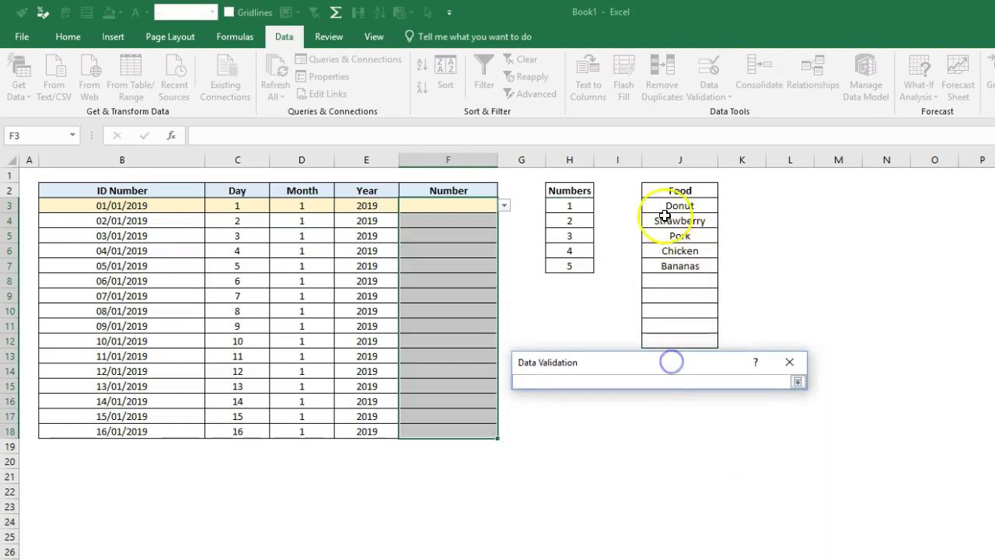
drag(687, 205, 681, 340)
click(797, 382)
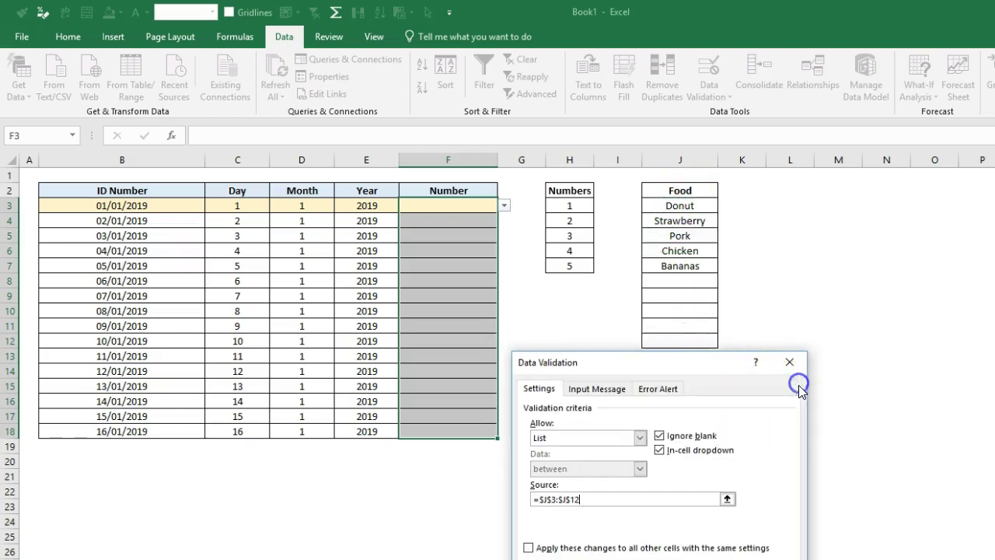
click(741, 544)
- Examine the full food dropdown in F4, including its blank entries, and compare it with blank cell J8 in the Food list
click(444, 234)
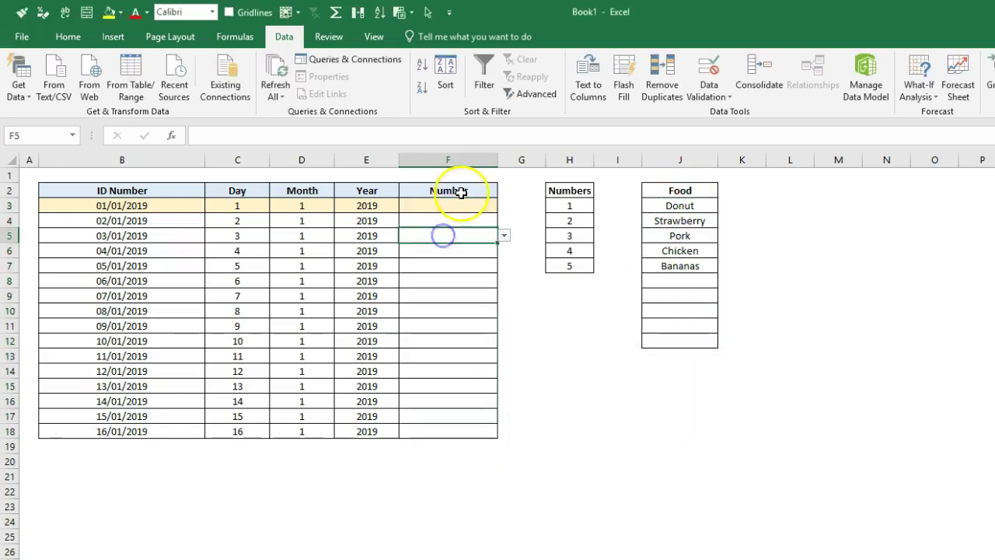
click(486, 220)
click(503, 220)
scroll(471, 252, down, 2)
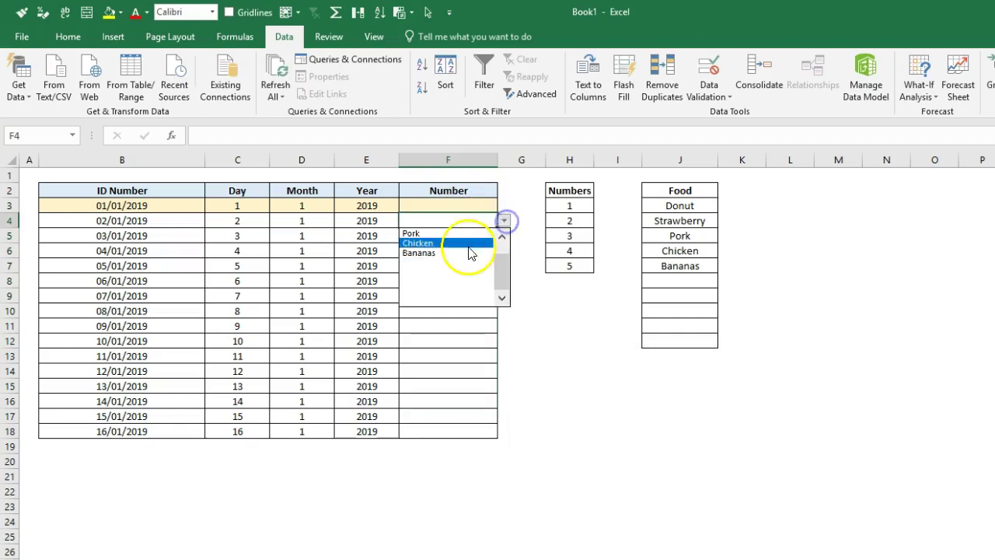
drag(503, 266, 500, 240)
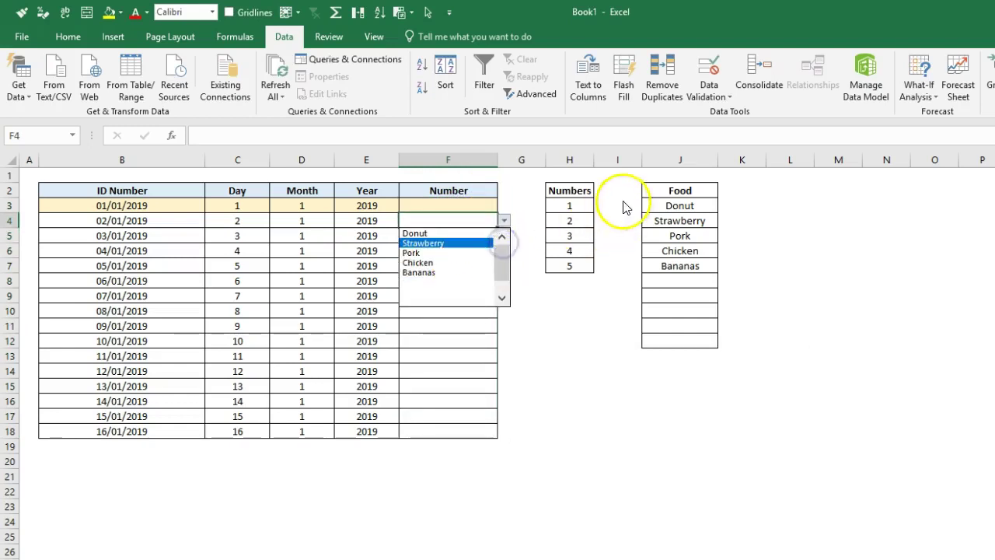
click(667, 275)
click(670, 275)
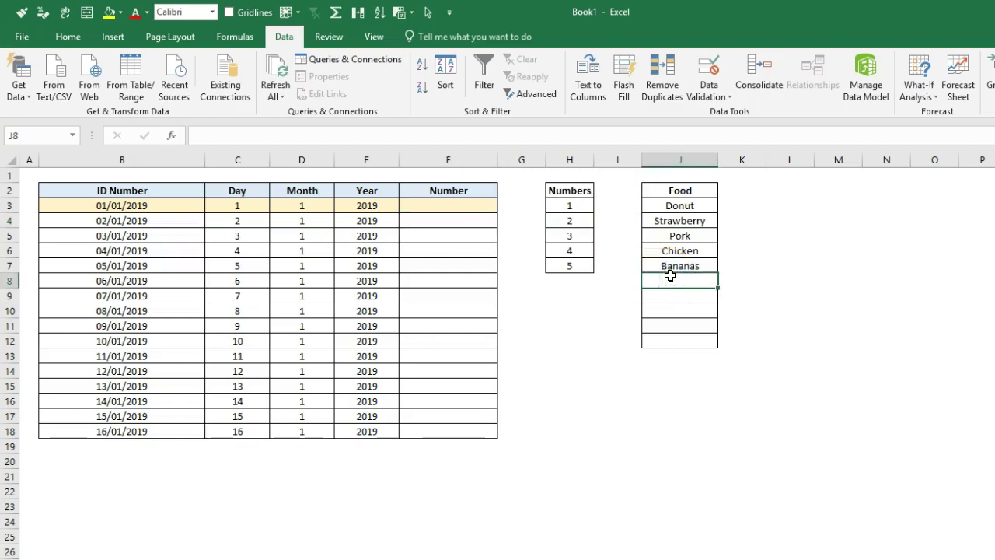
- Add Ham to the Food list in J8 and check the end of the dropdown choices in F3
text(Ham)
key(Return)
click(487, 204)
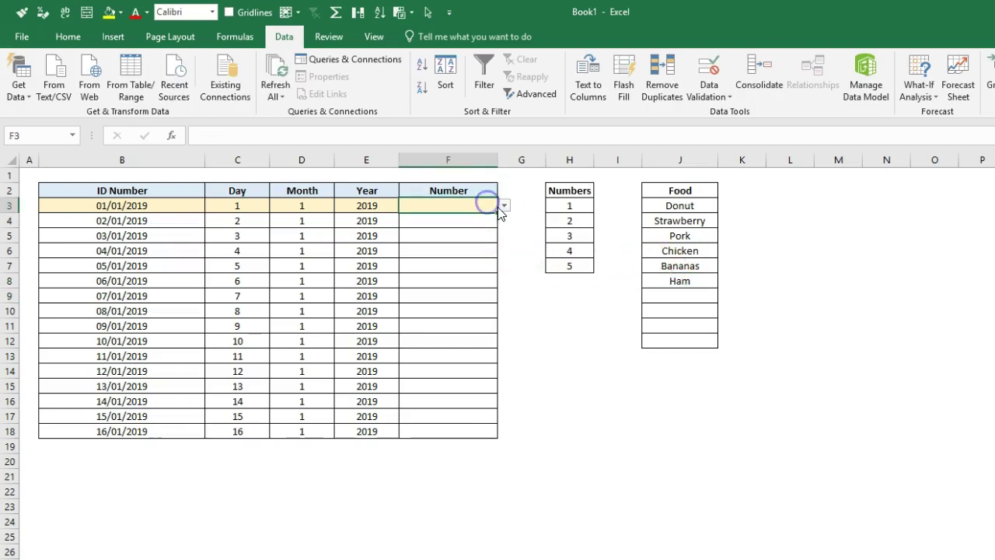
click(503, 206)
mouse_move(502, 262)
mouse_down()
mouse_move(502, 240)
mouse_move(504, 277)
mouse_up()
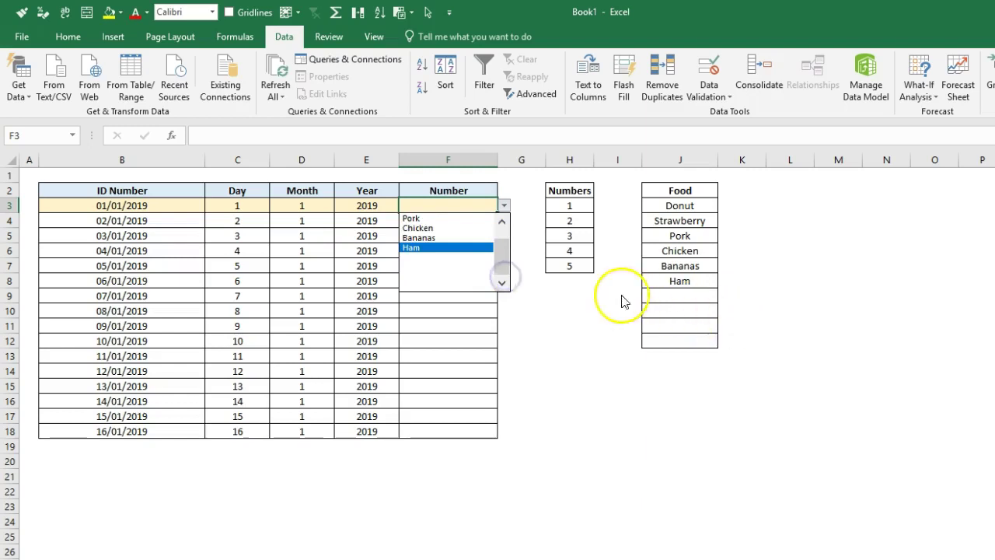
key(Escape)
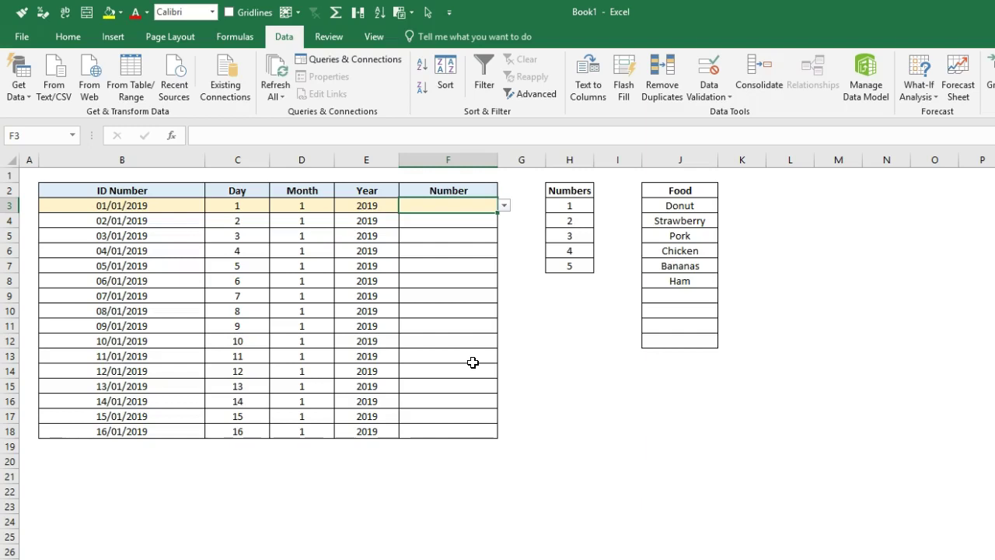
- Check the dropdown choices in cell F6 of the Number column
click(471, 248)
click(515, 247)
click(488, 250)
click(504, 250)
click(504, 251)
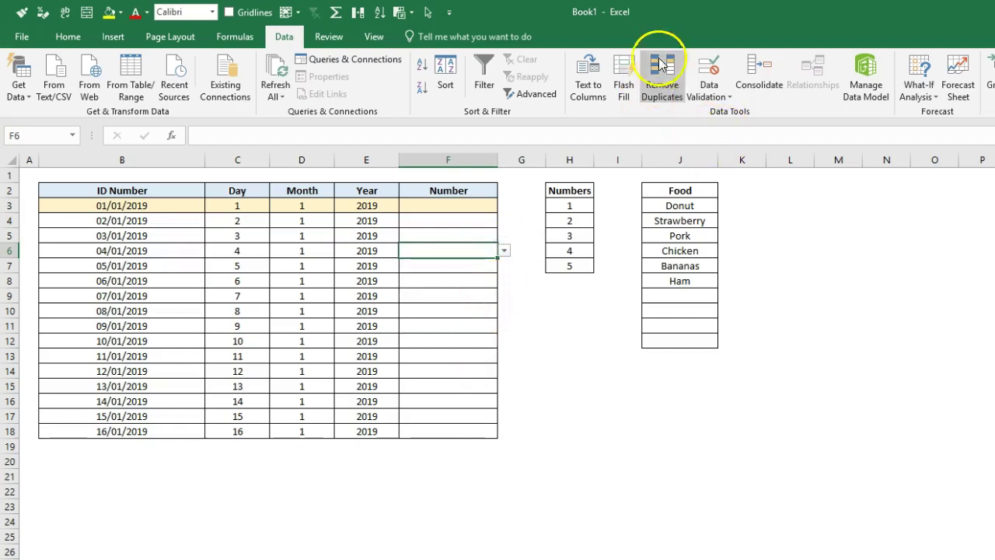
- Change the validation on F3:F18 to allow only dates between 1/1/2019 and 31/12/2019, and apply it
mouse_move(451, 205)
mouse_down()
mouse_move(415, 442)
mouse_move(419, 430)
mouse_up()
click(708, 68)
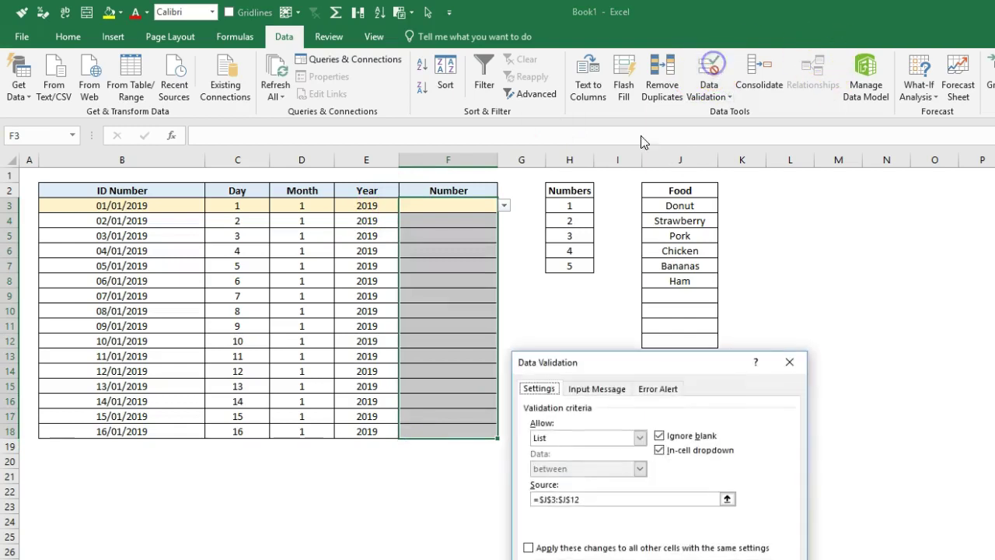
click(648, 436)
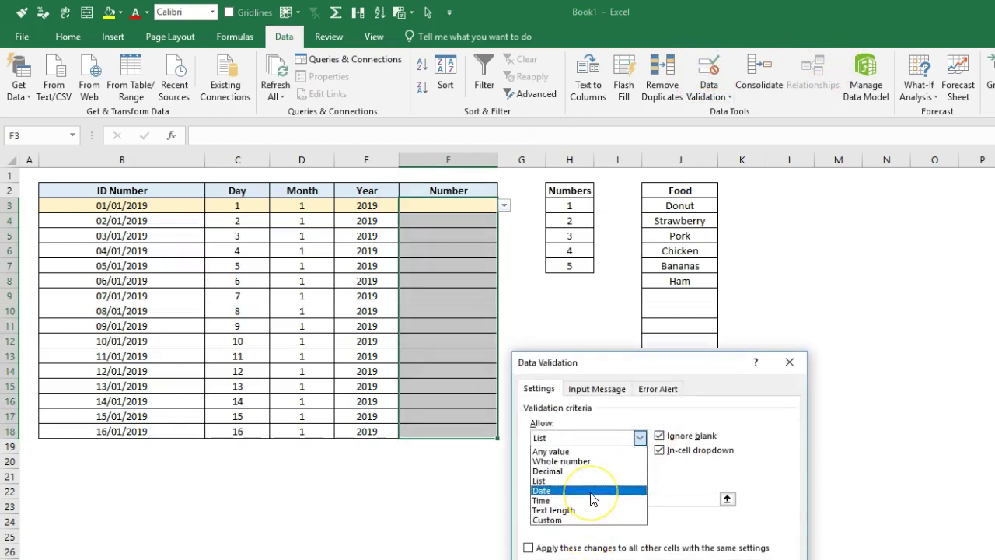
click(592, 490)
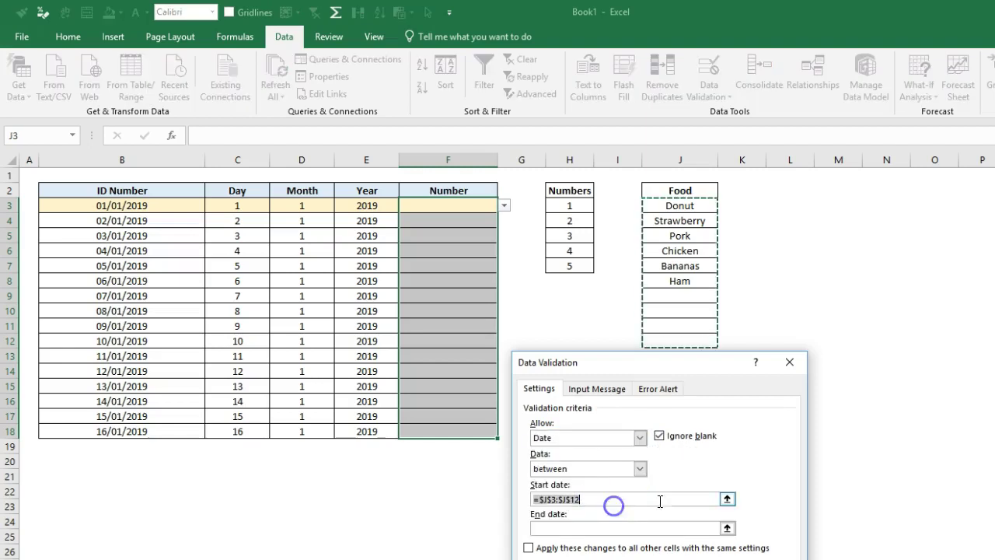
click(727, 498)
click(798, 381)
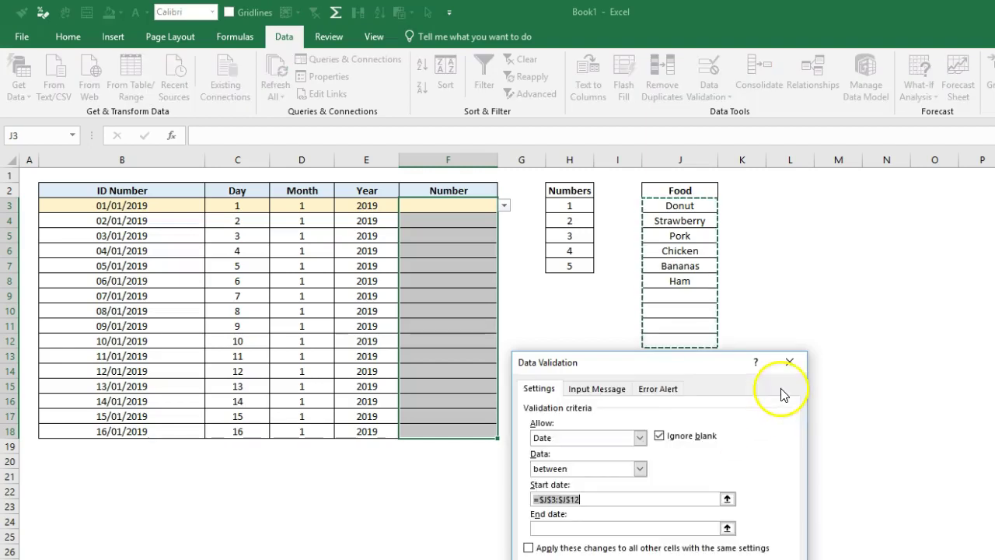
text(1/1/2019)
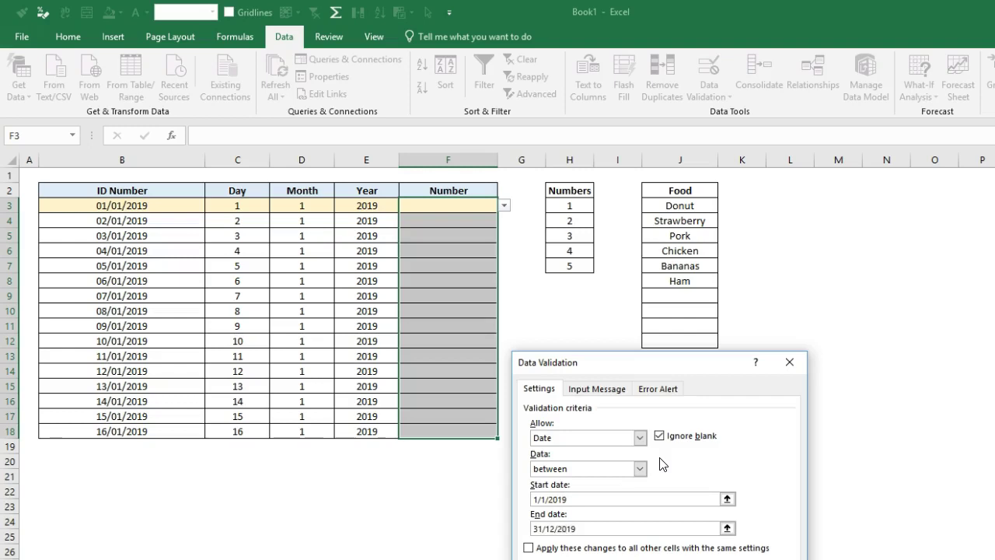
key(Return)
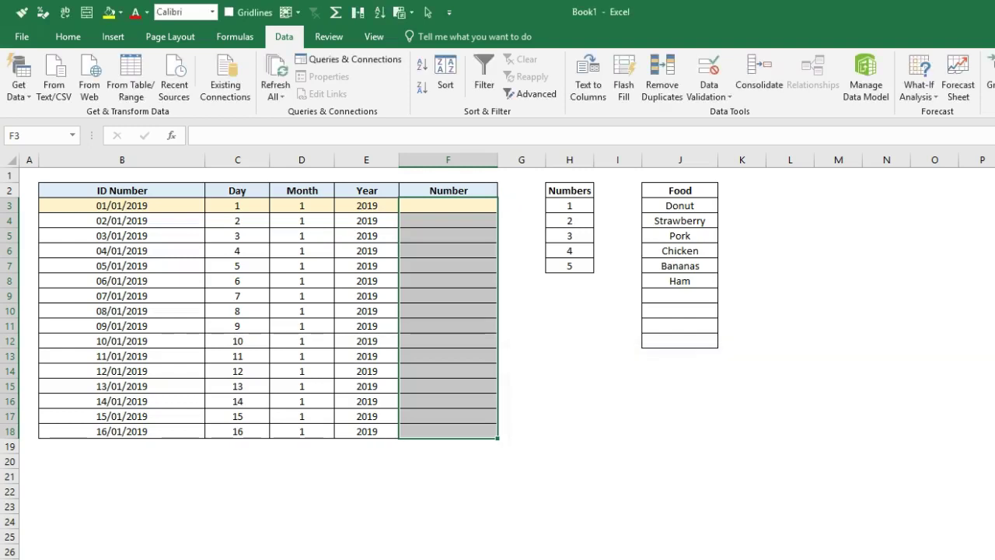
- Try to enter the out-of-range date 1/1/2018 in F4 to test the date validation, and cancel the entry
click(479, 219)
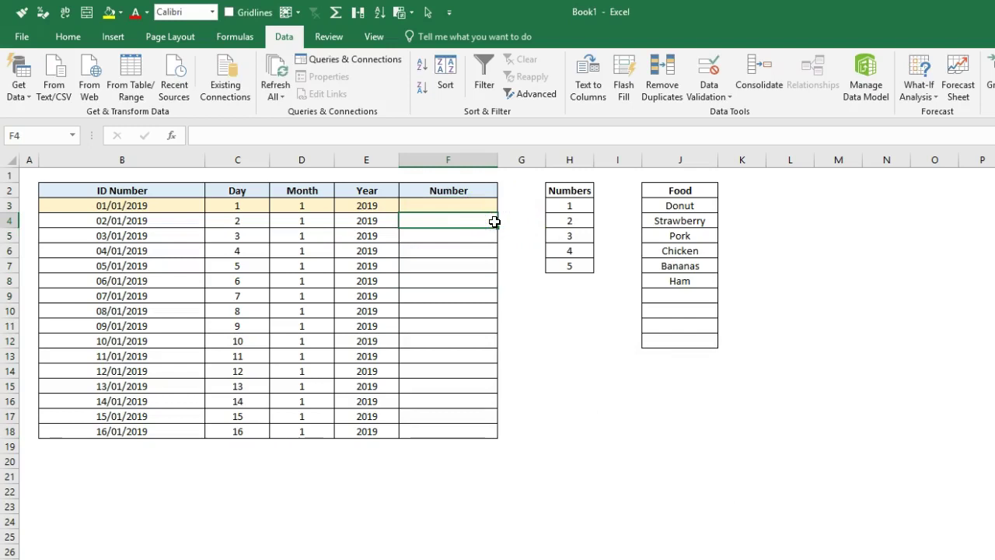
text(1/1/2018)
key(Return)
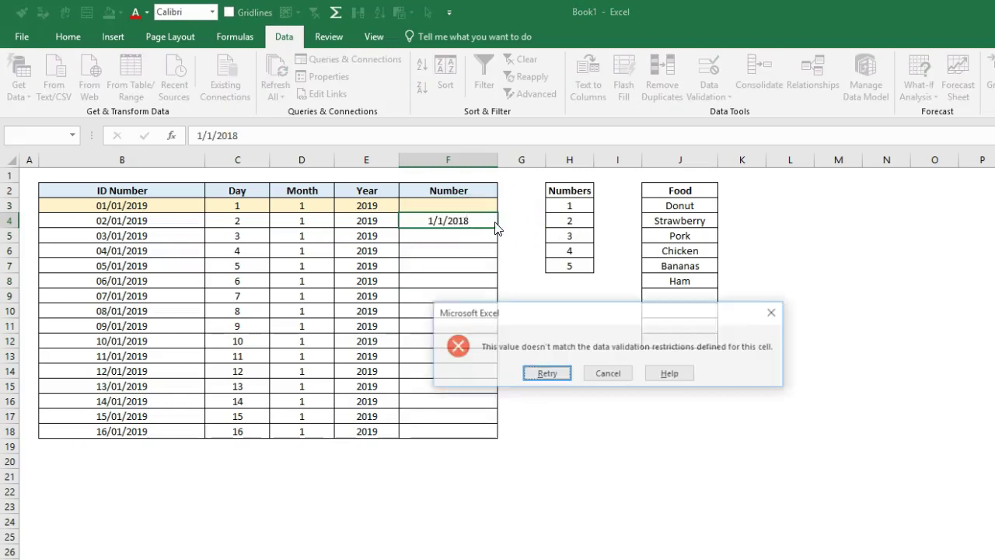
key(Escape)
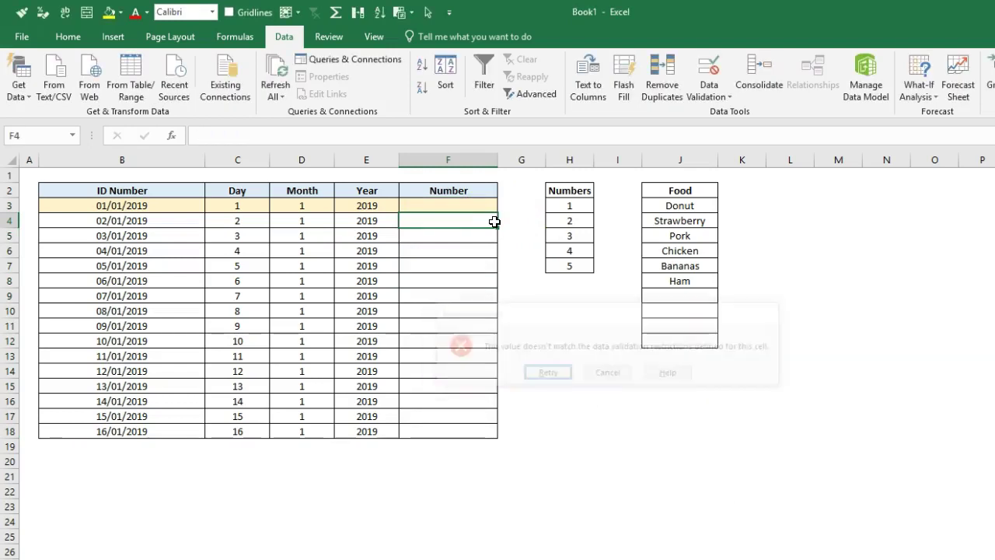